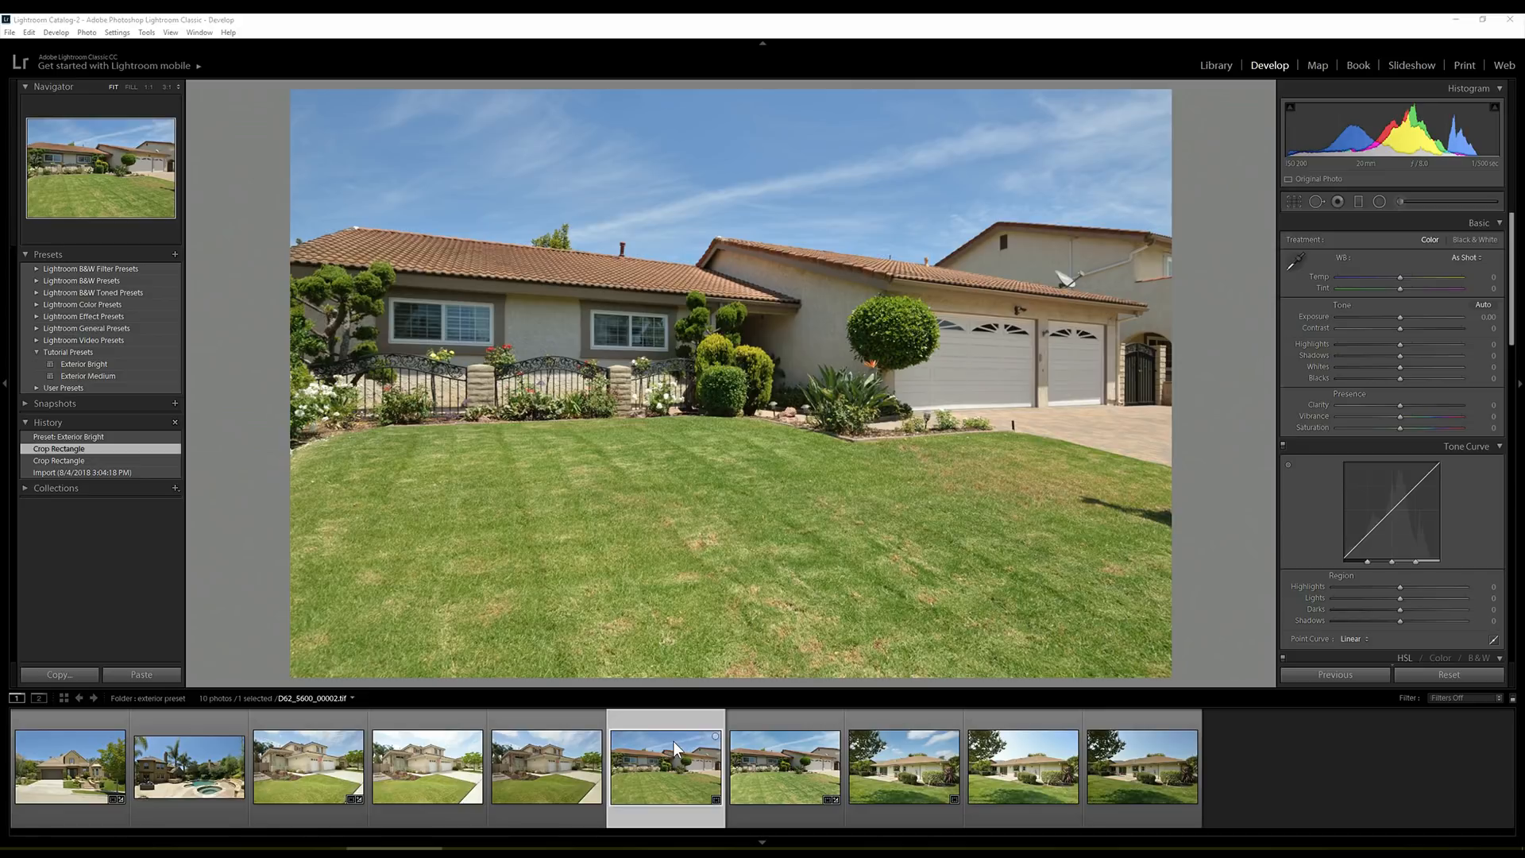
Compare the TIF and NEF versions of the tiled-roof house photo, finishing on the TIF
click(775, 777)
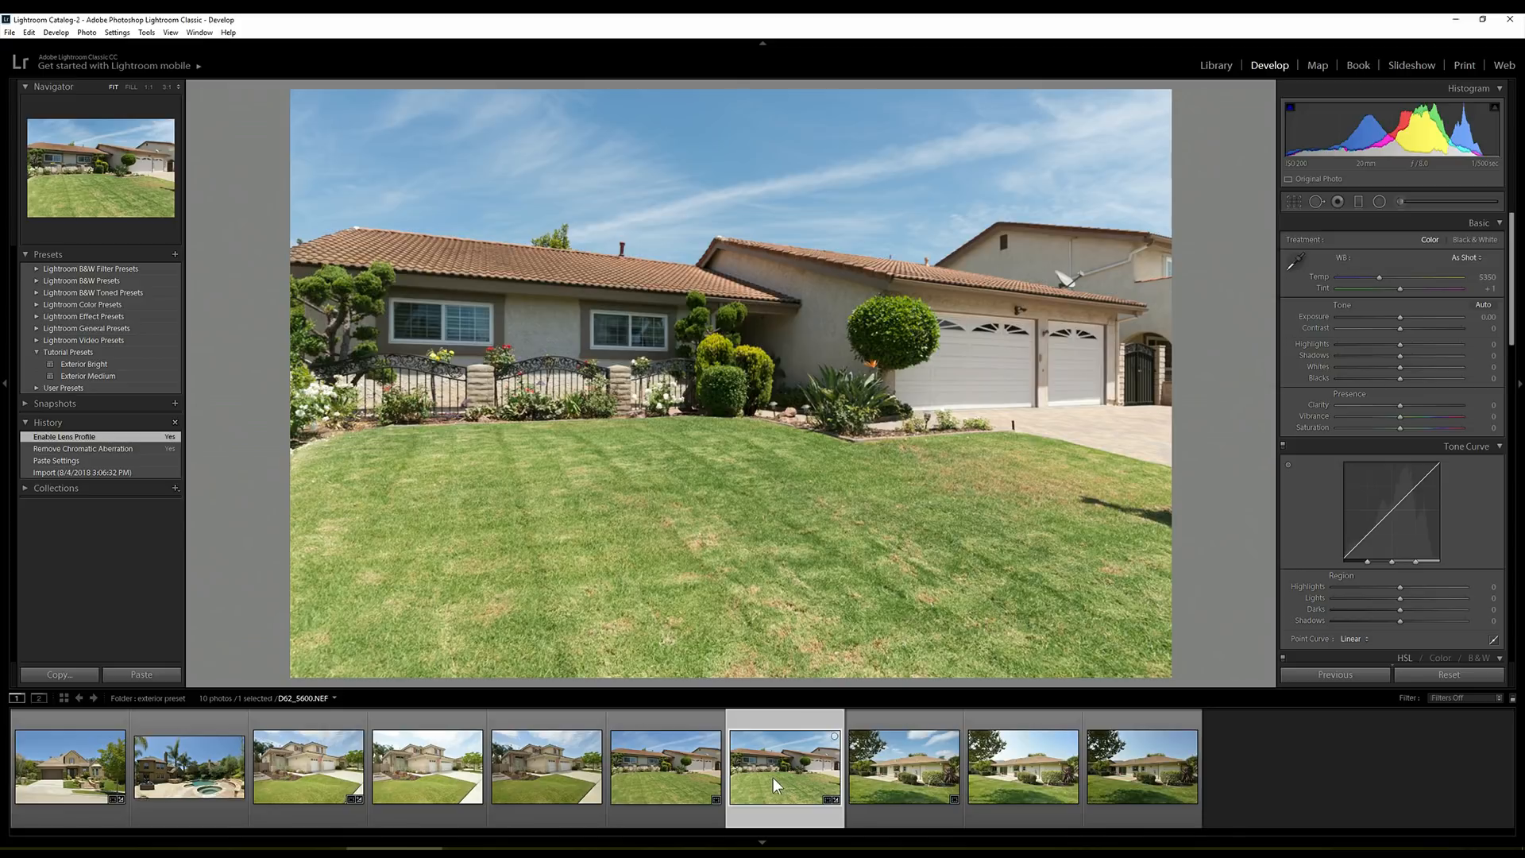
click(693, 769)
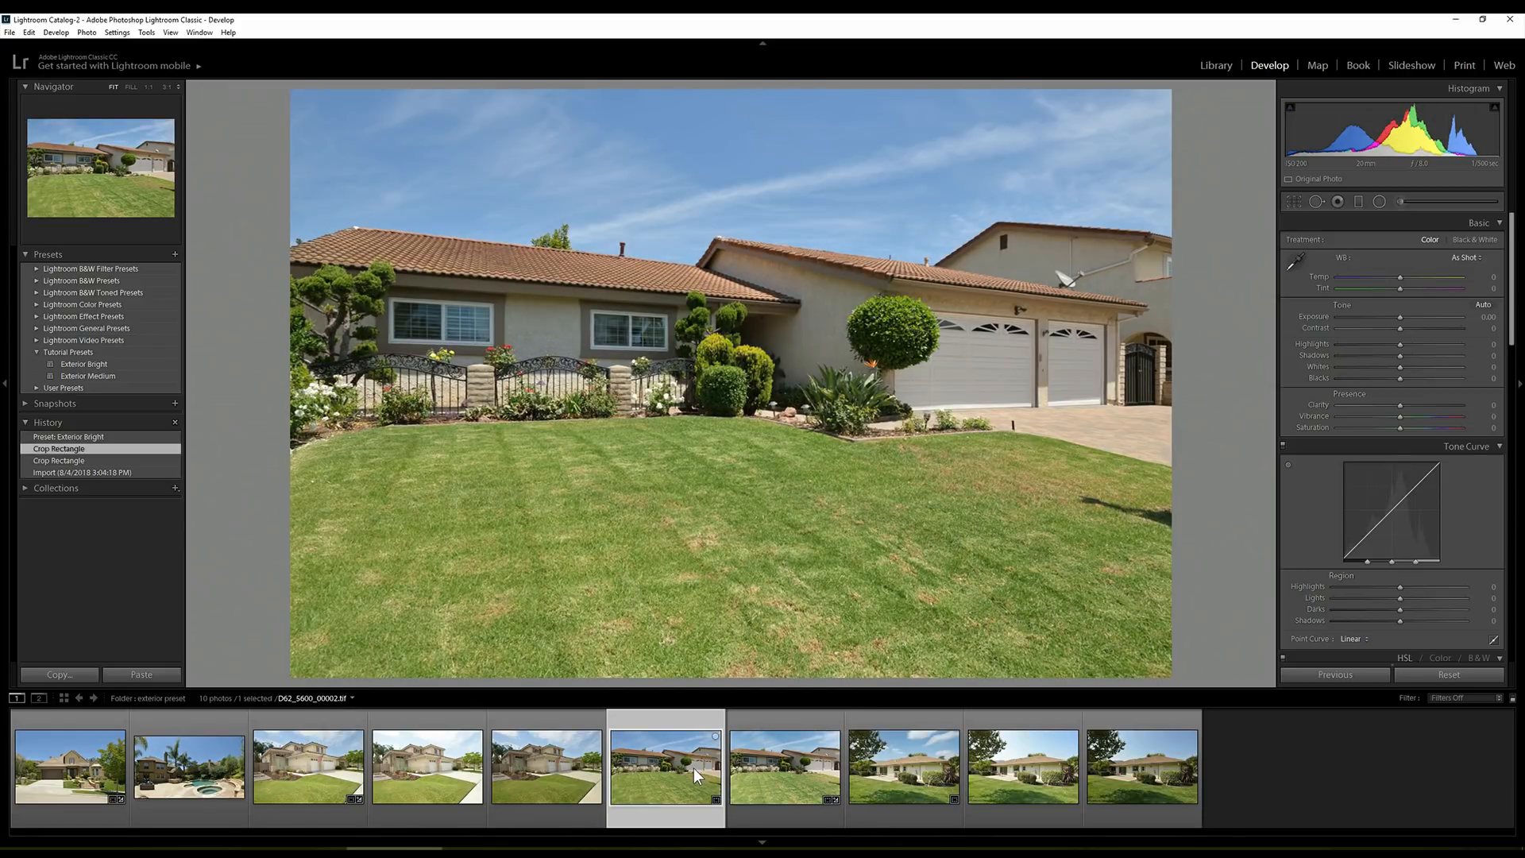
click(782, 769)
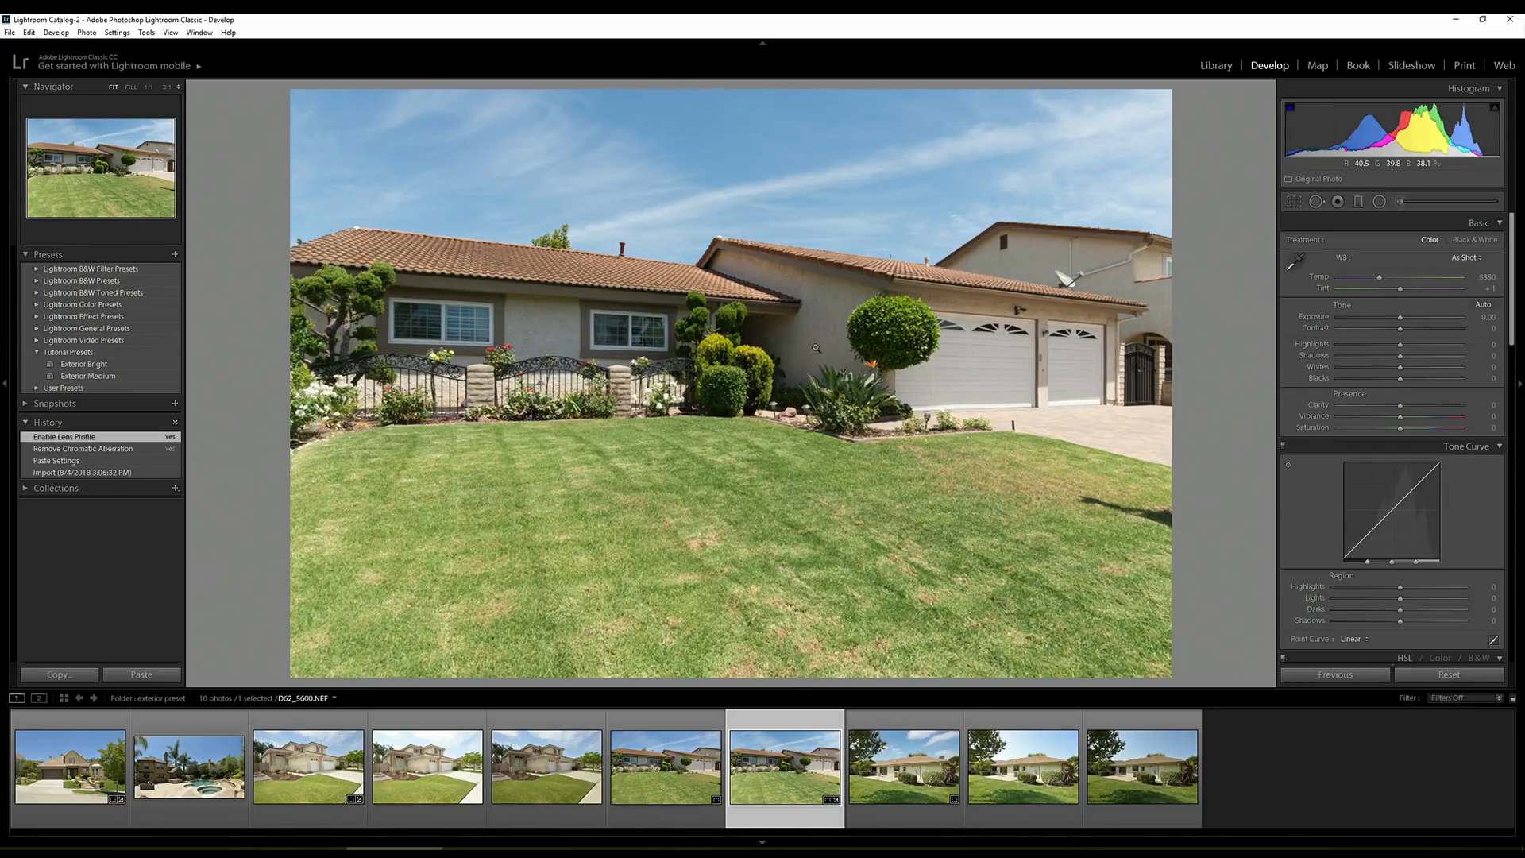
click(688, 772)
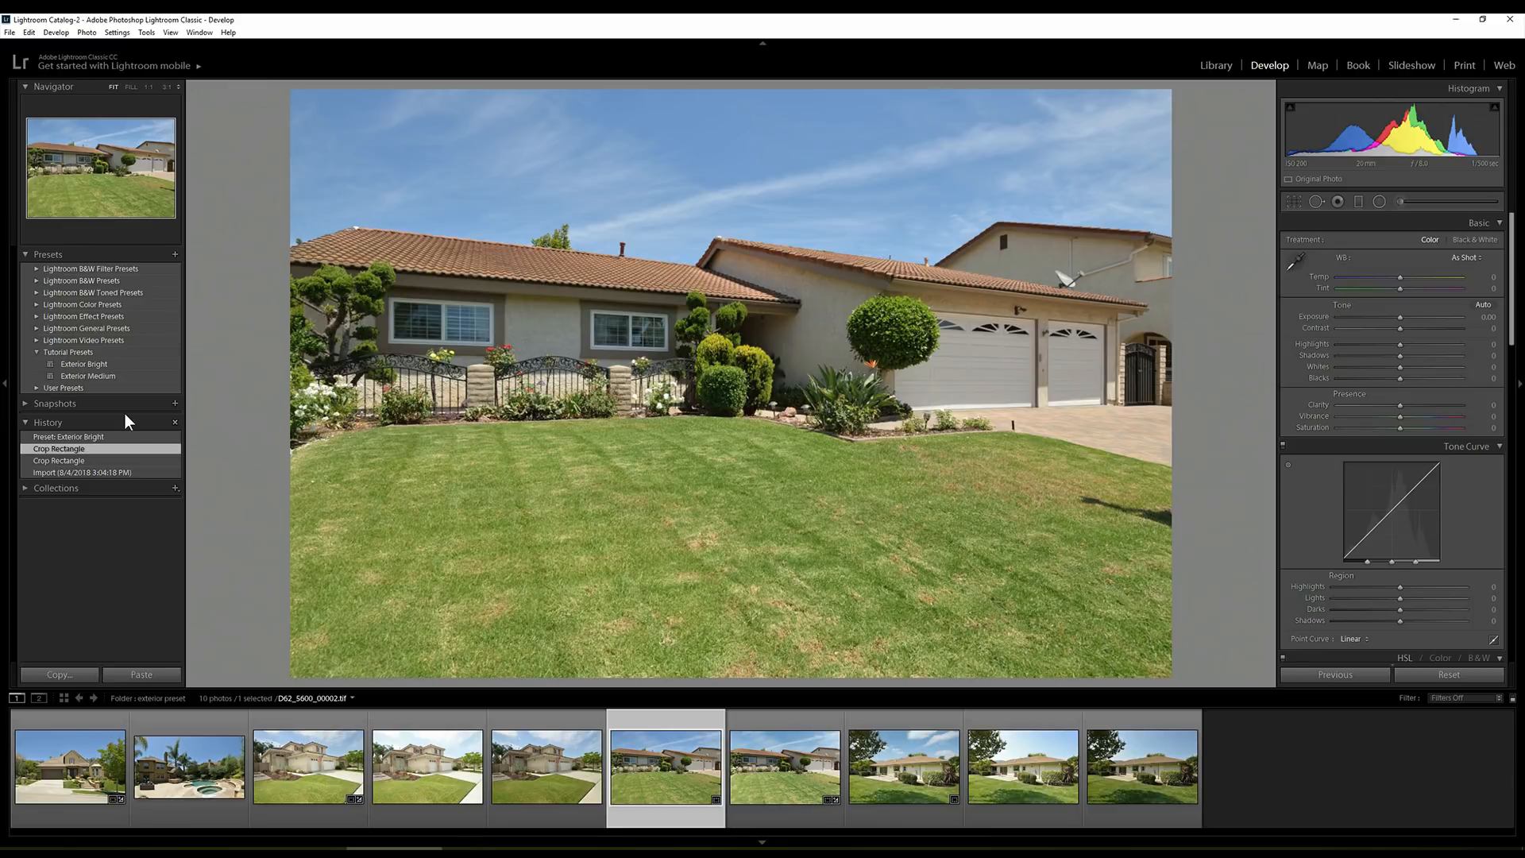
Restore the TIF to its Exterior Bright preset history state and compare before and after side by side
click(106, 437)
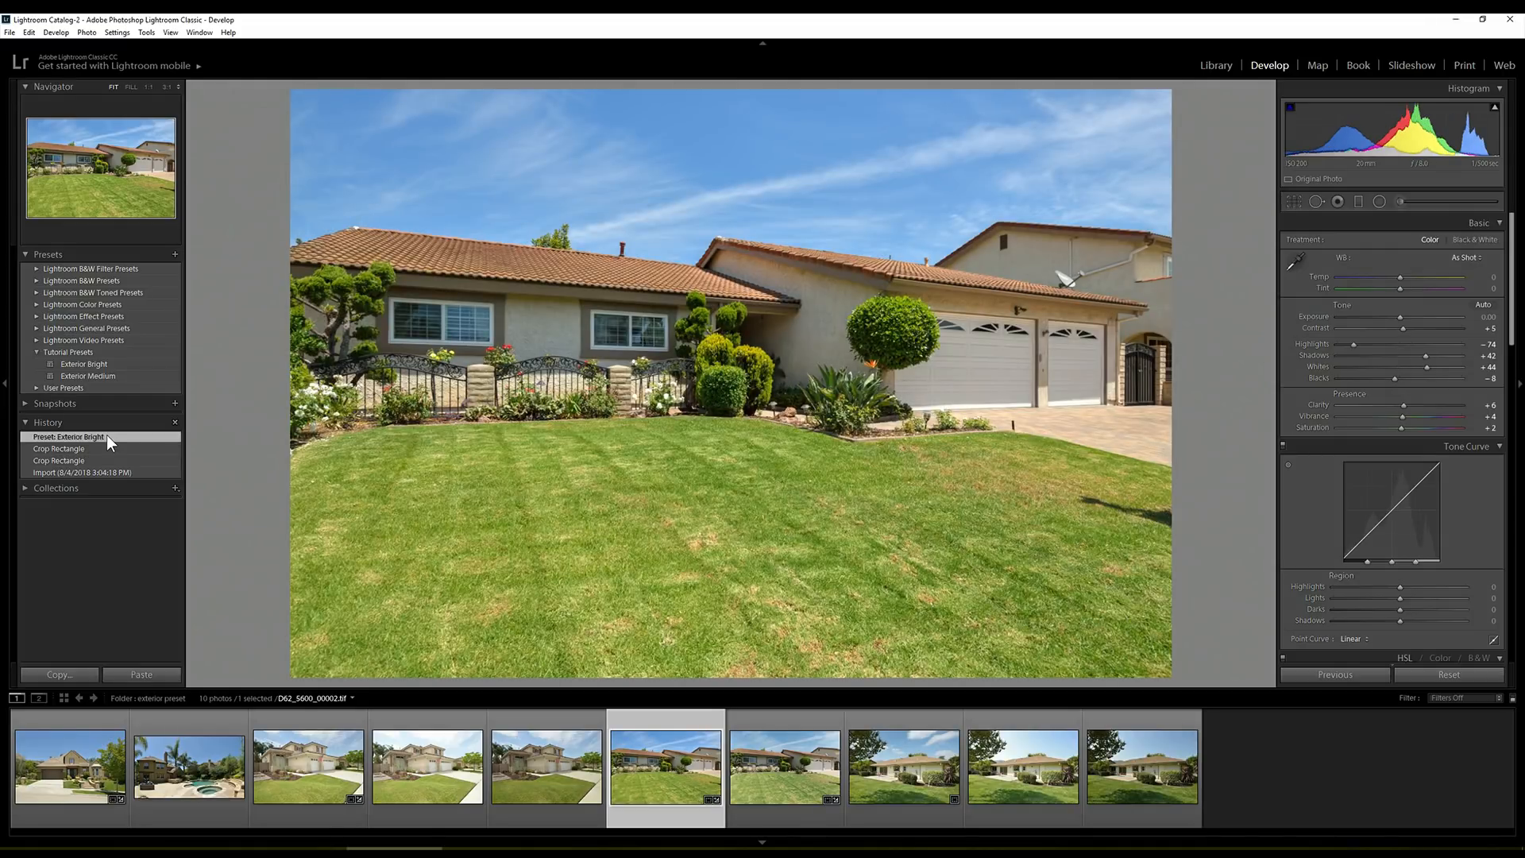
key(y)
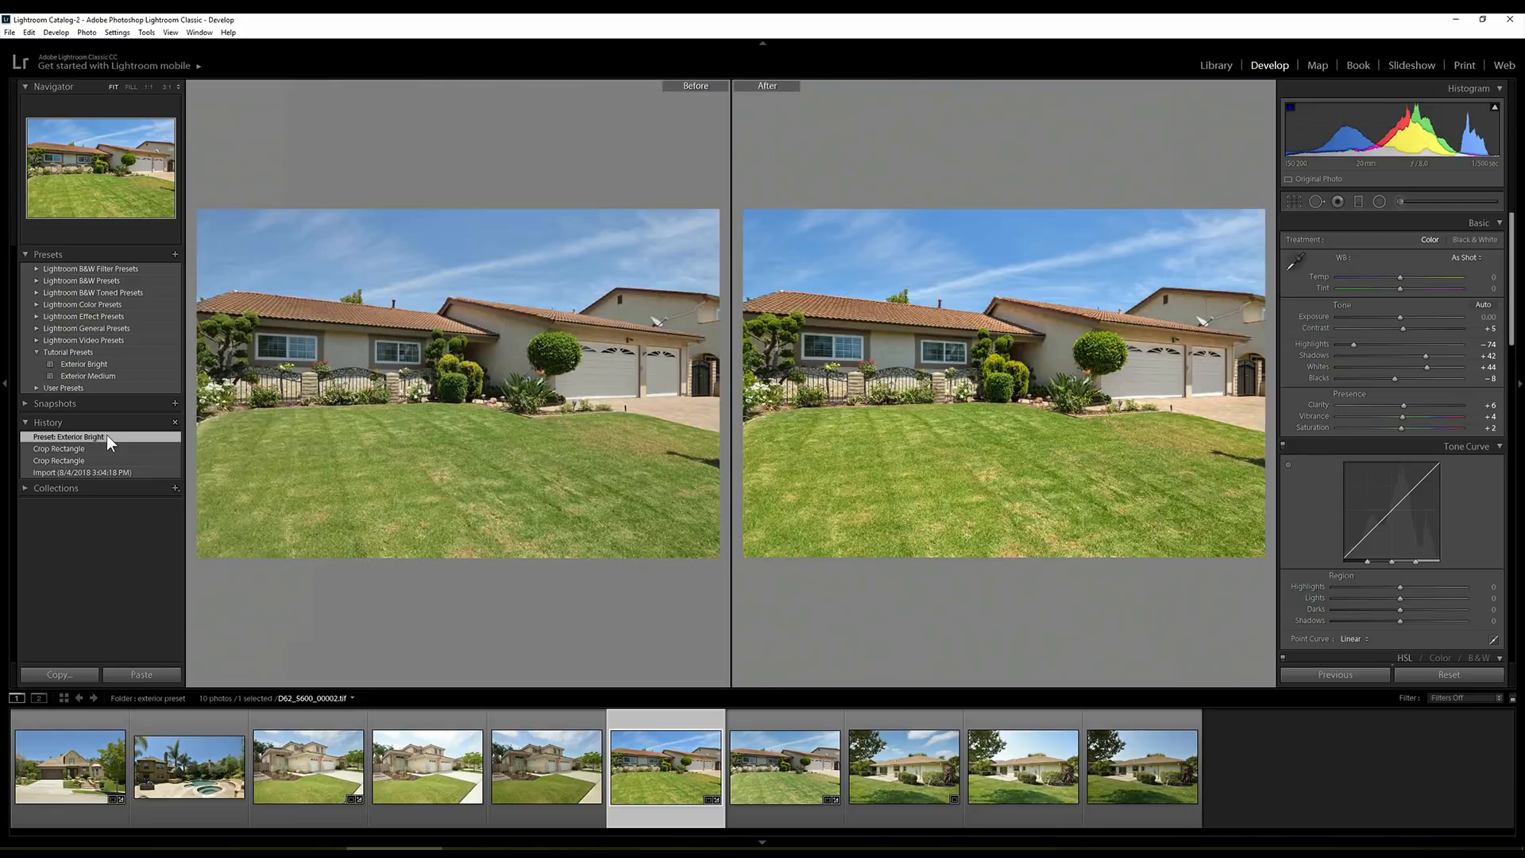
key(Tab)
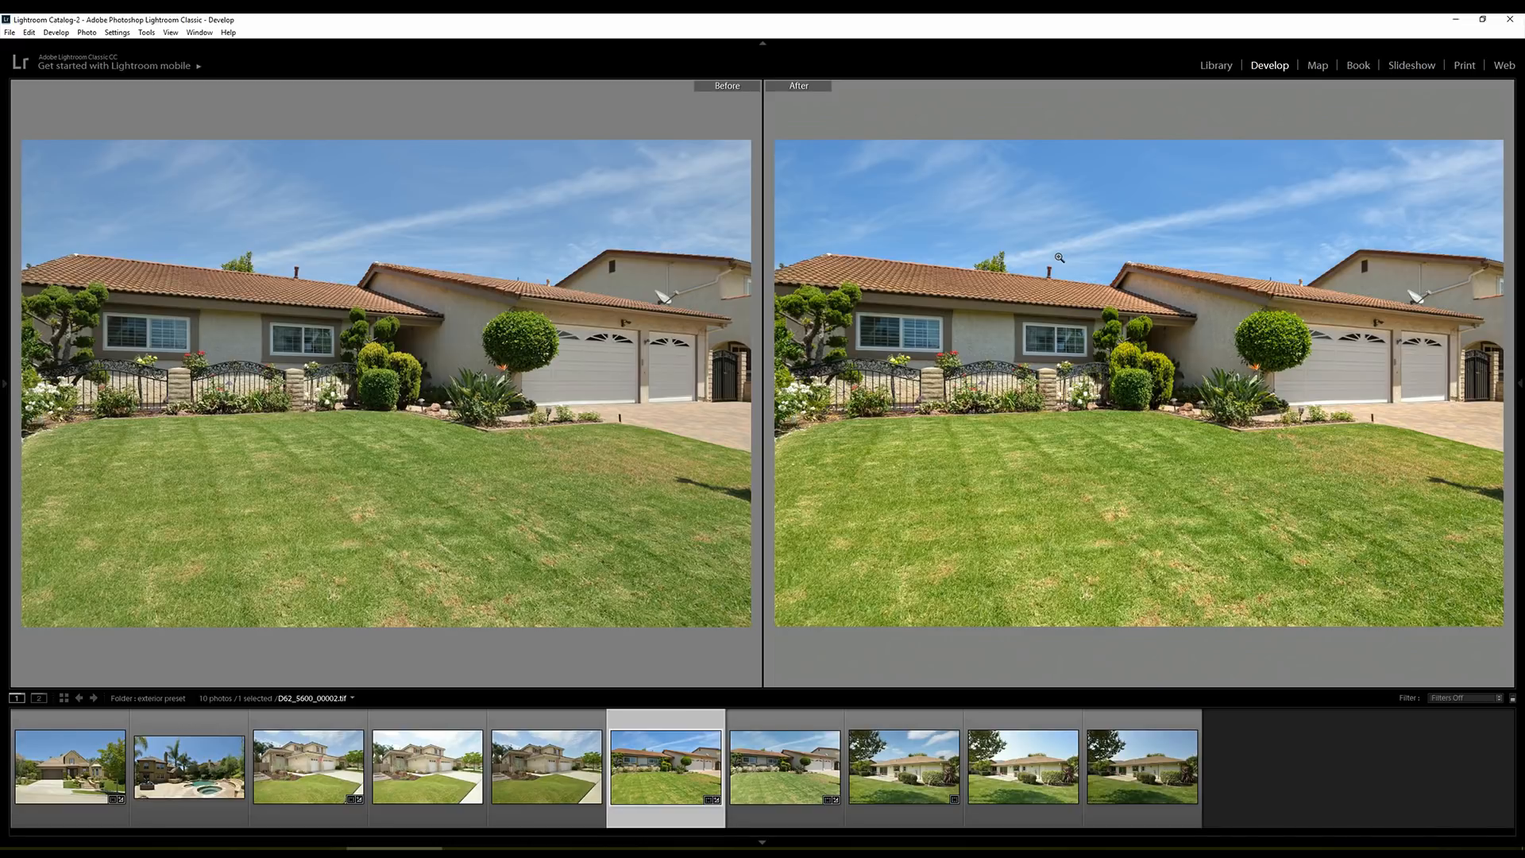
key(Tab)
key(y)
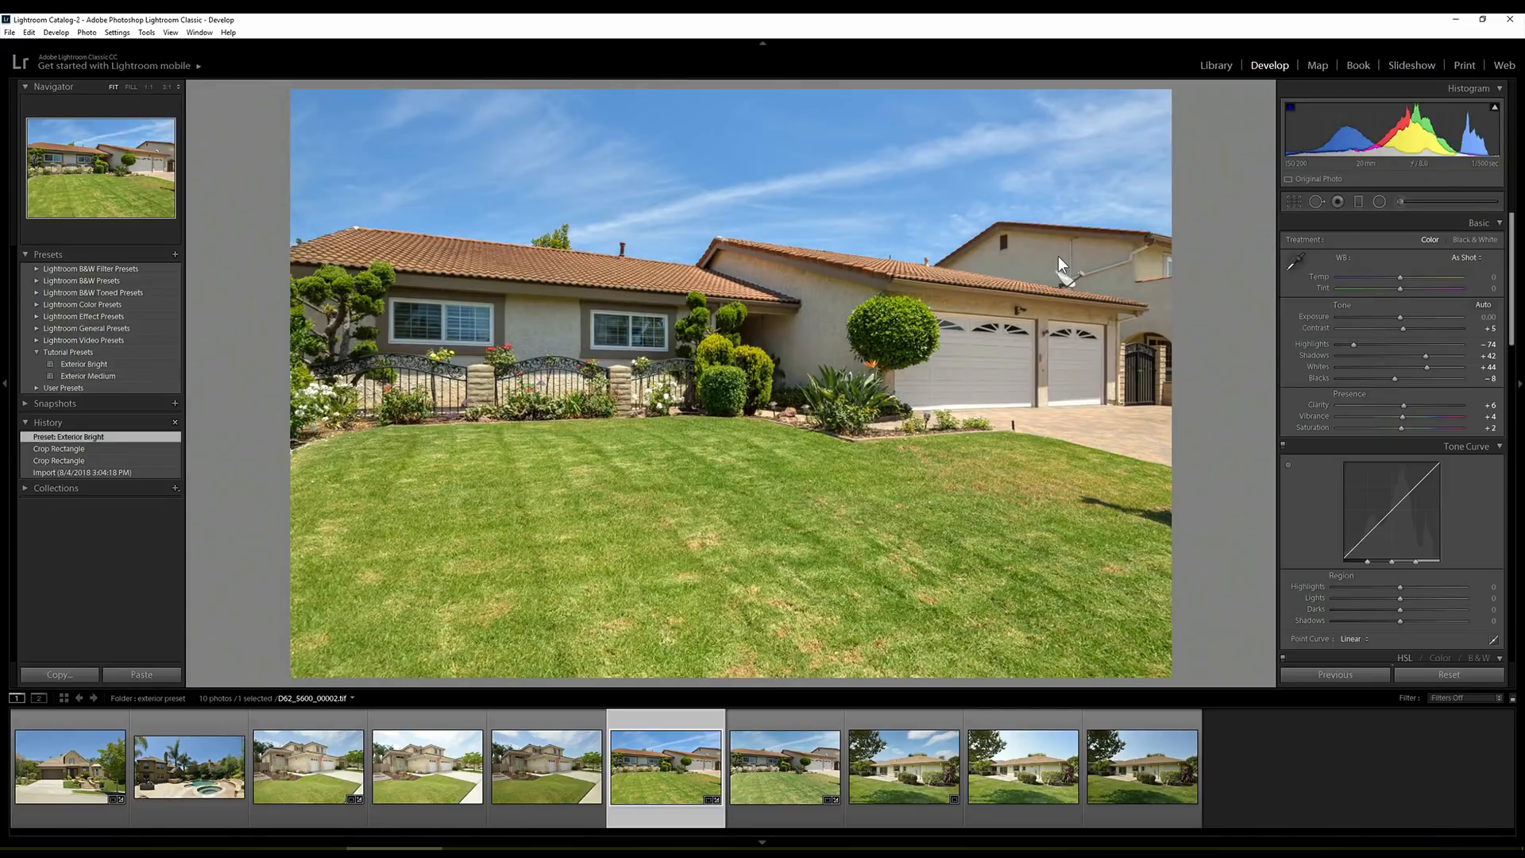
key(y)
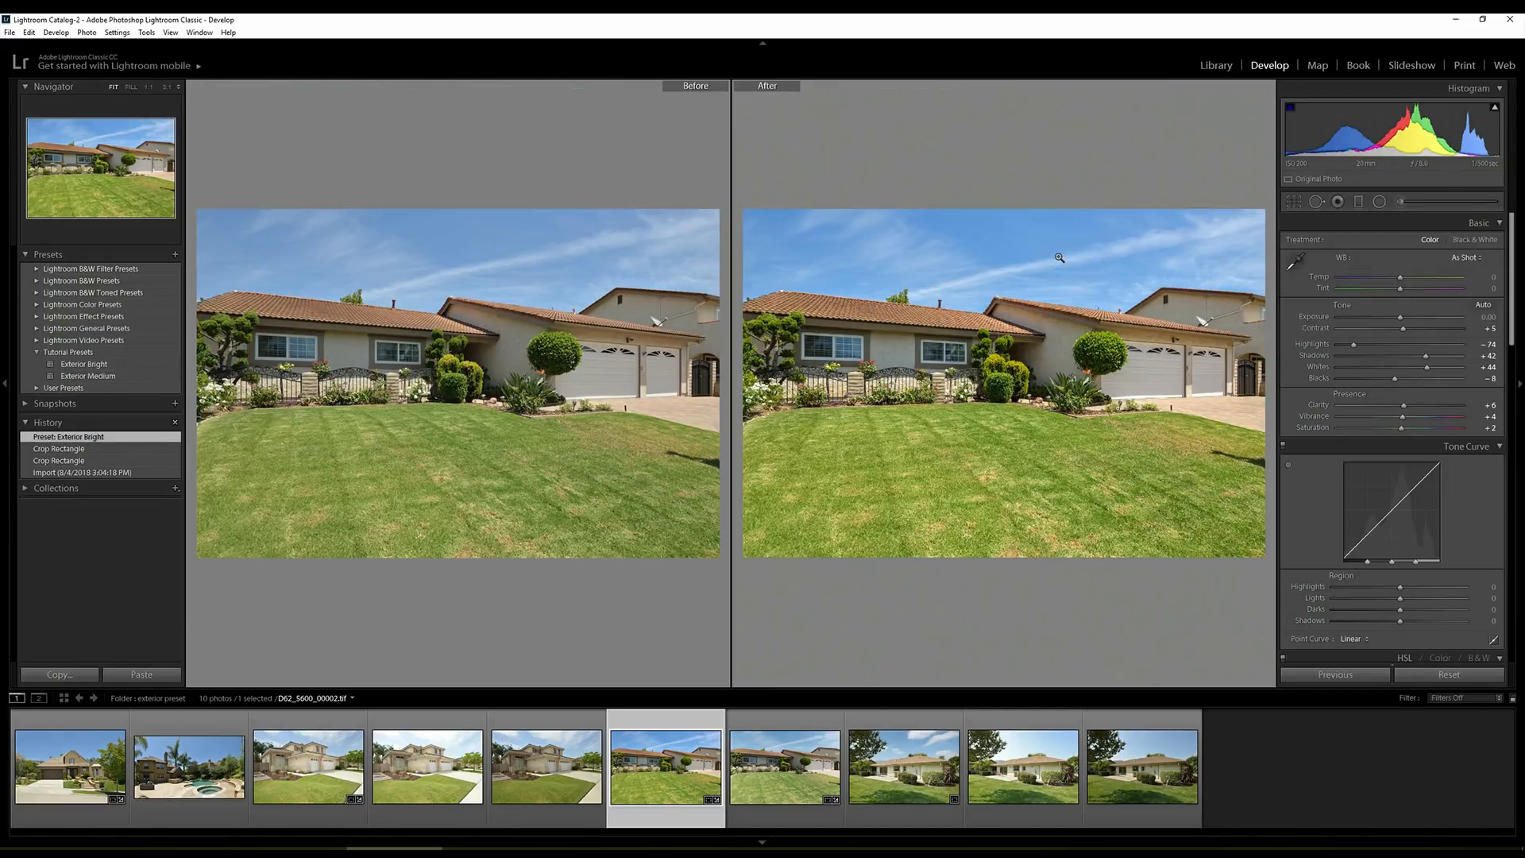
key(Tab)
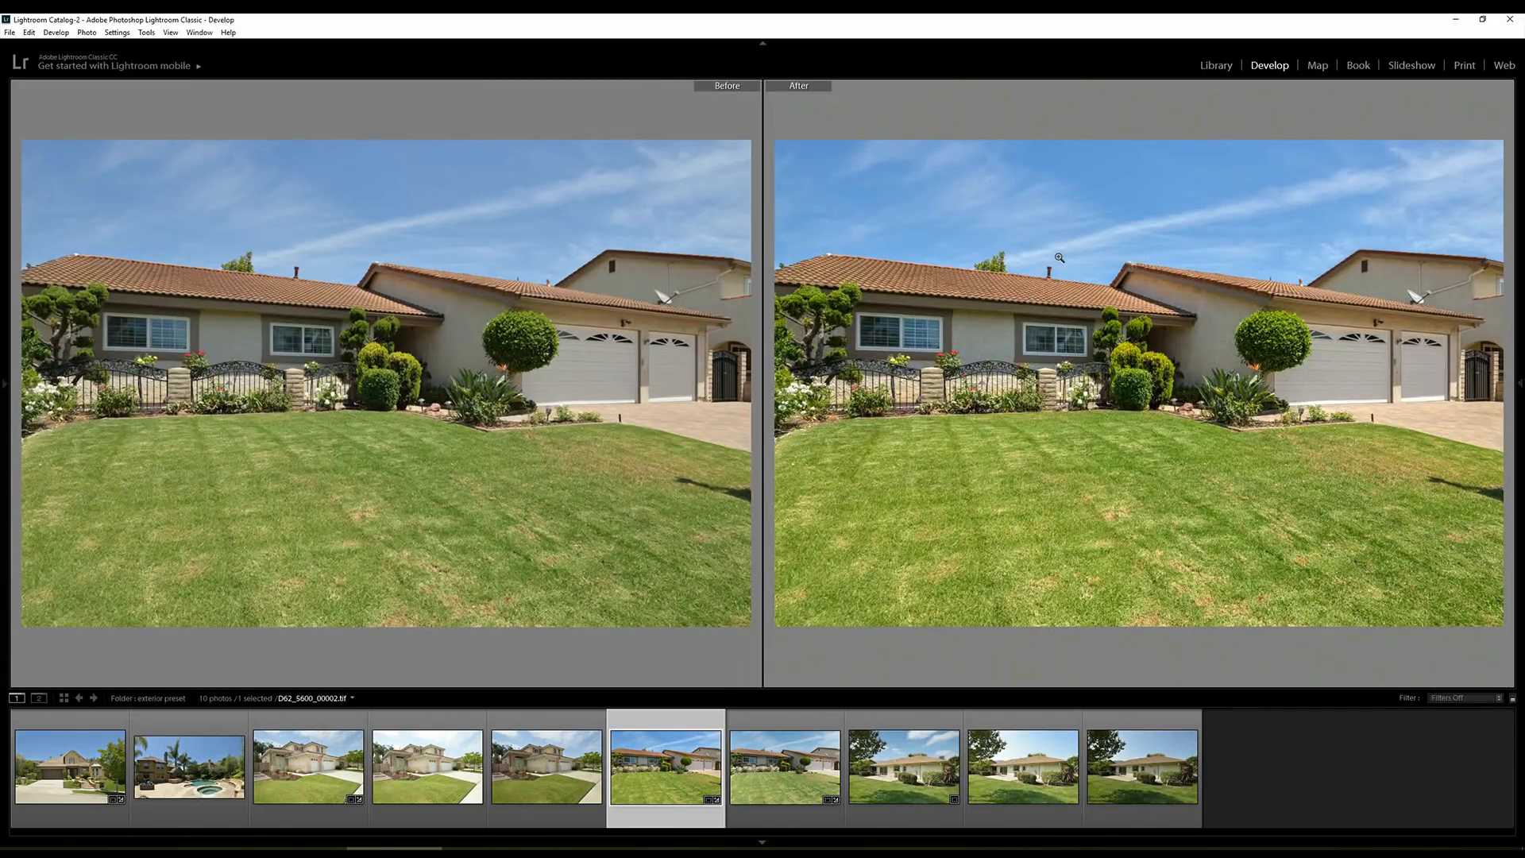
key(Tab)
key(y)
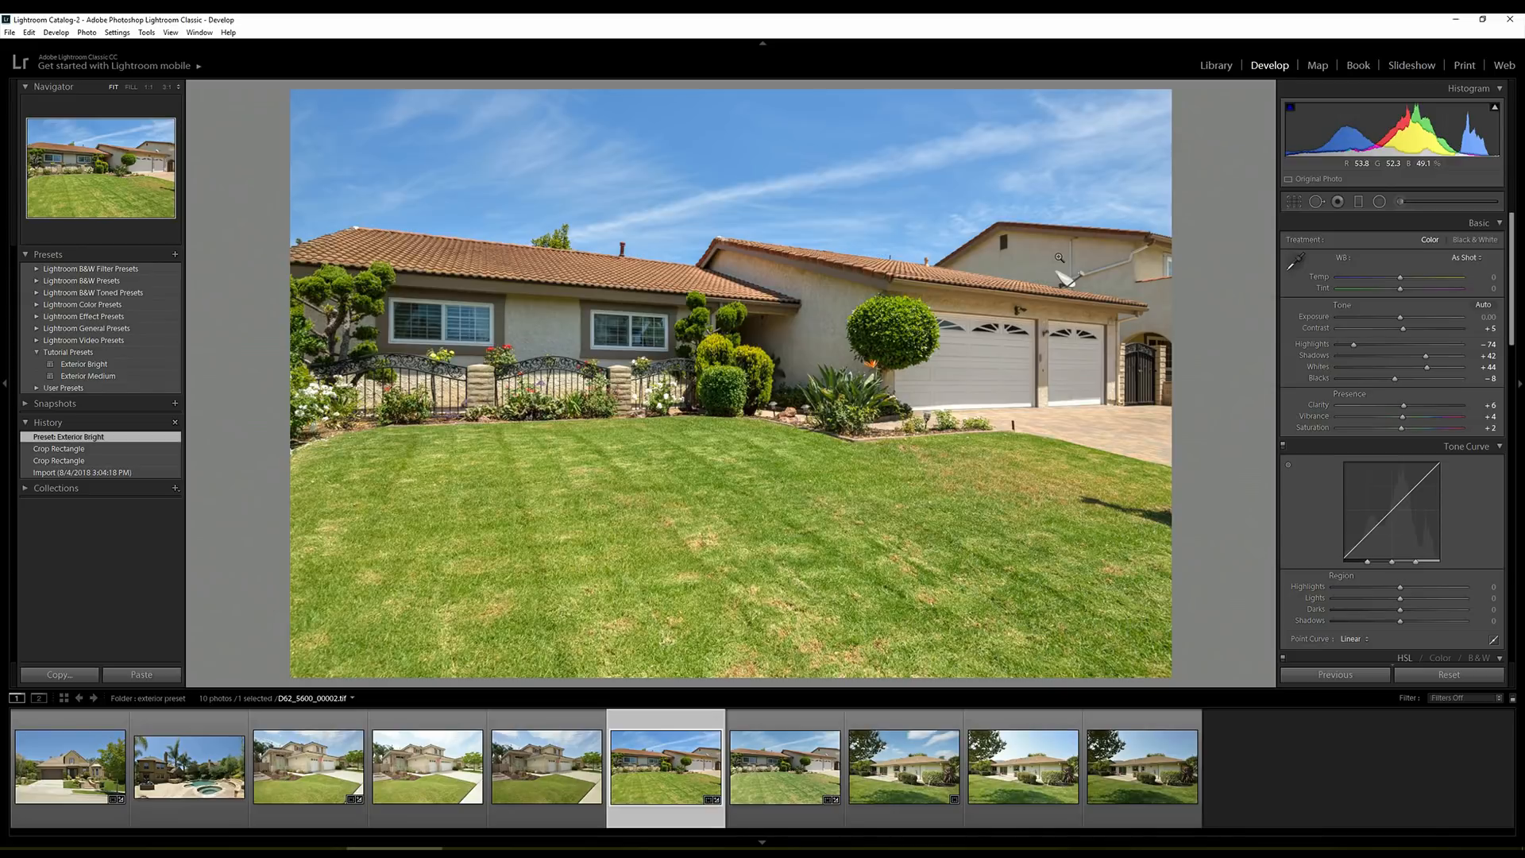
key(y)
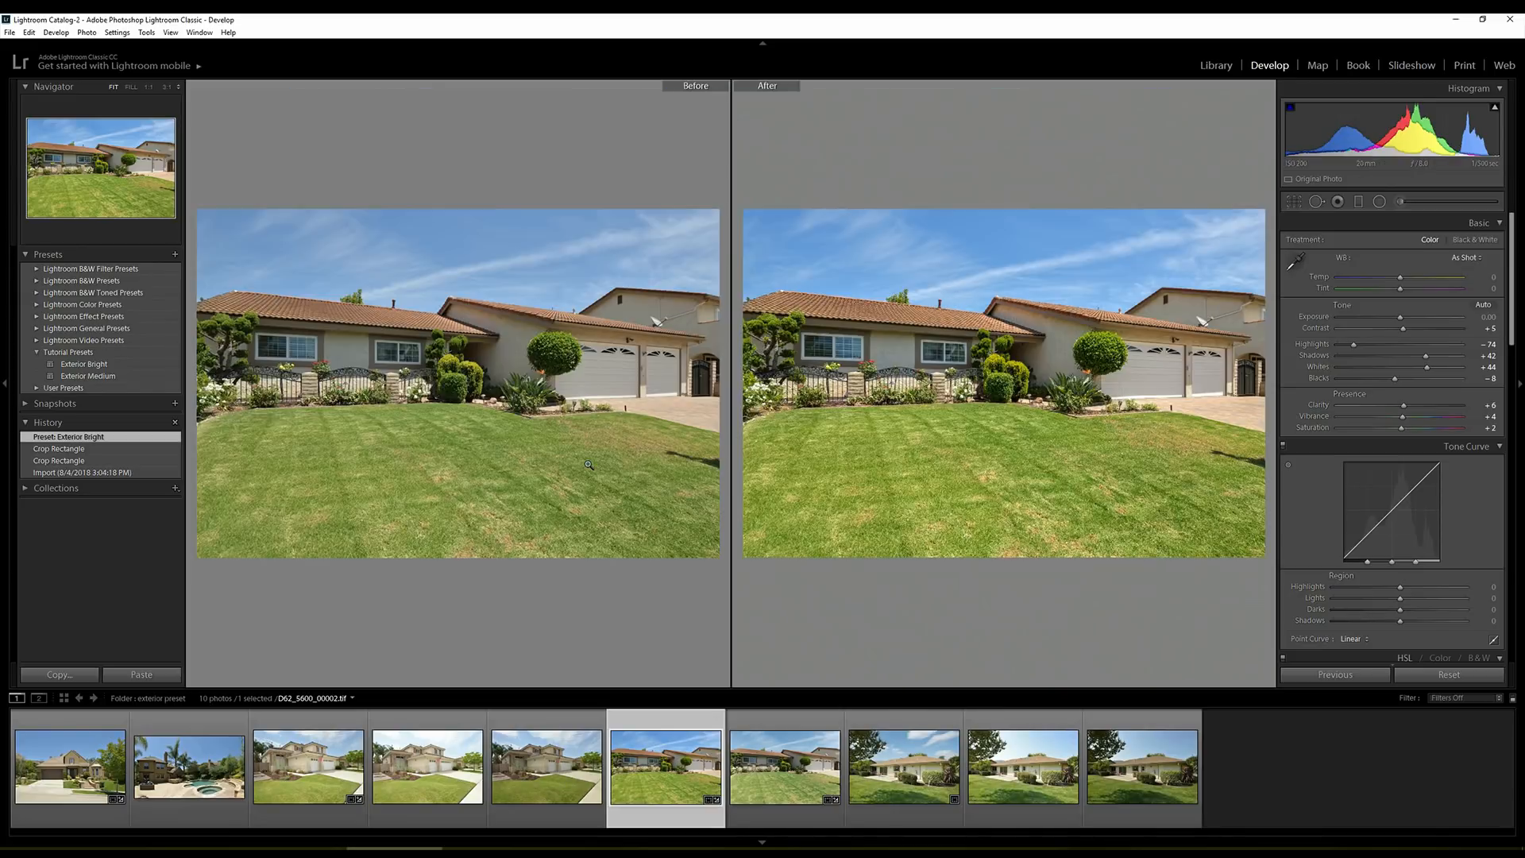
key(y)
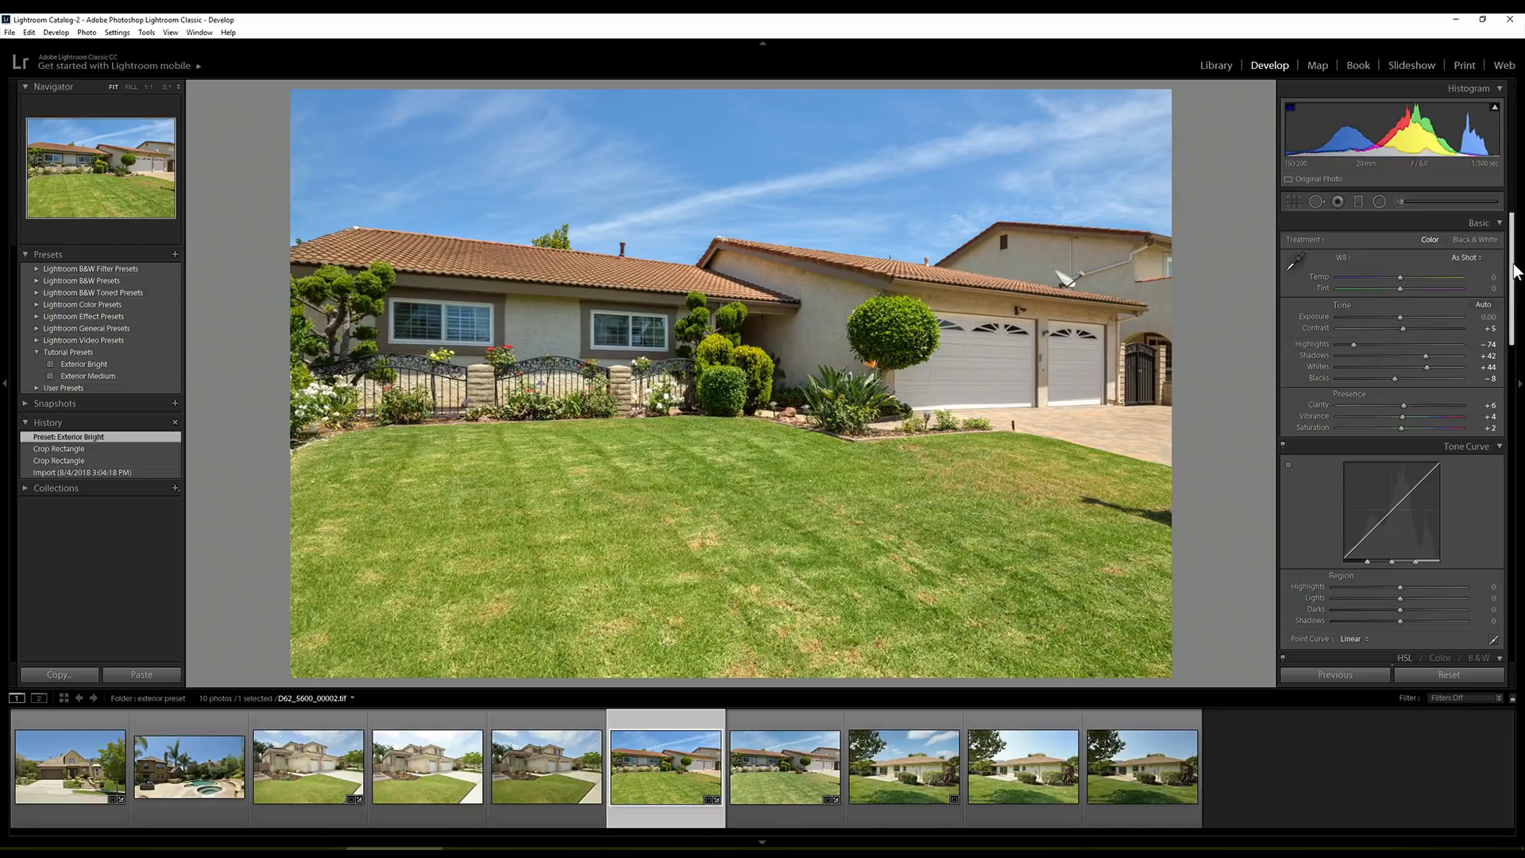
Review the preset's develop settings, from basic tone through HSL saturation to sharpening
drag(1514, 270, 1513, 299)
scroll(1513, 299, up, 2)
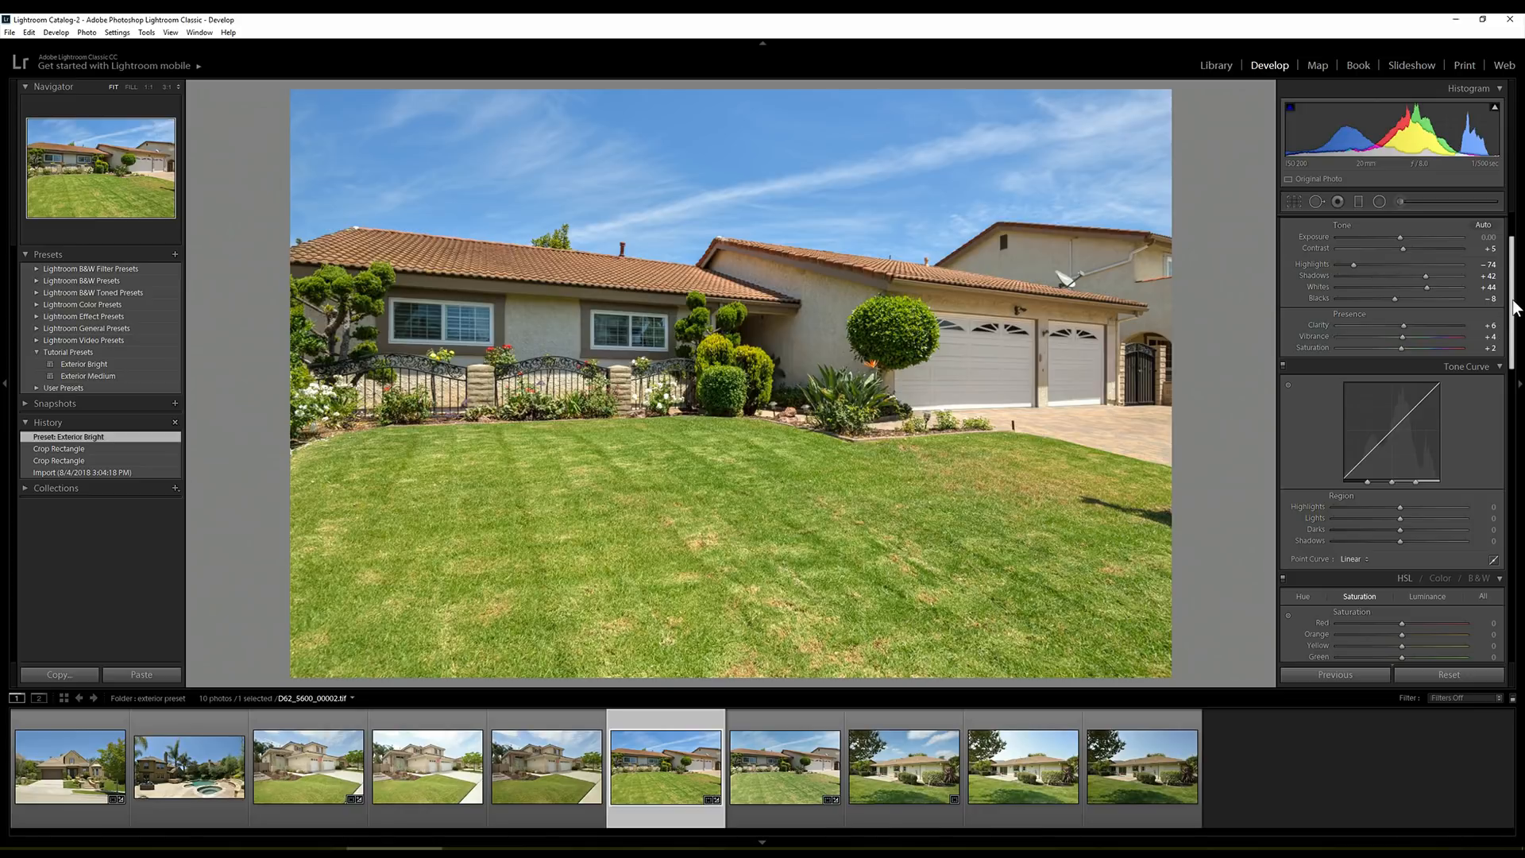
drag(1513, 308, 1513, 402)
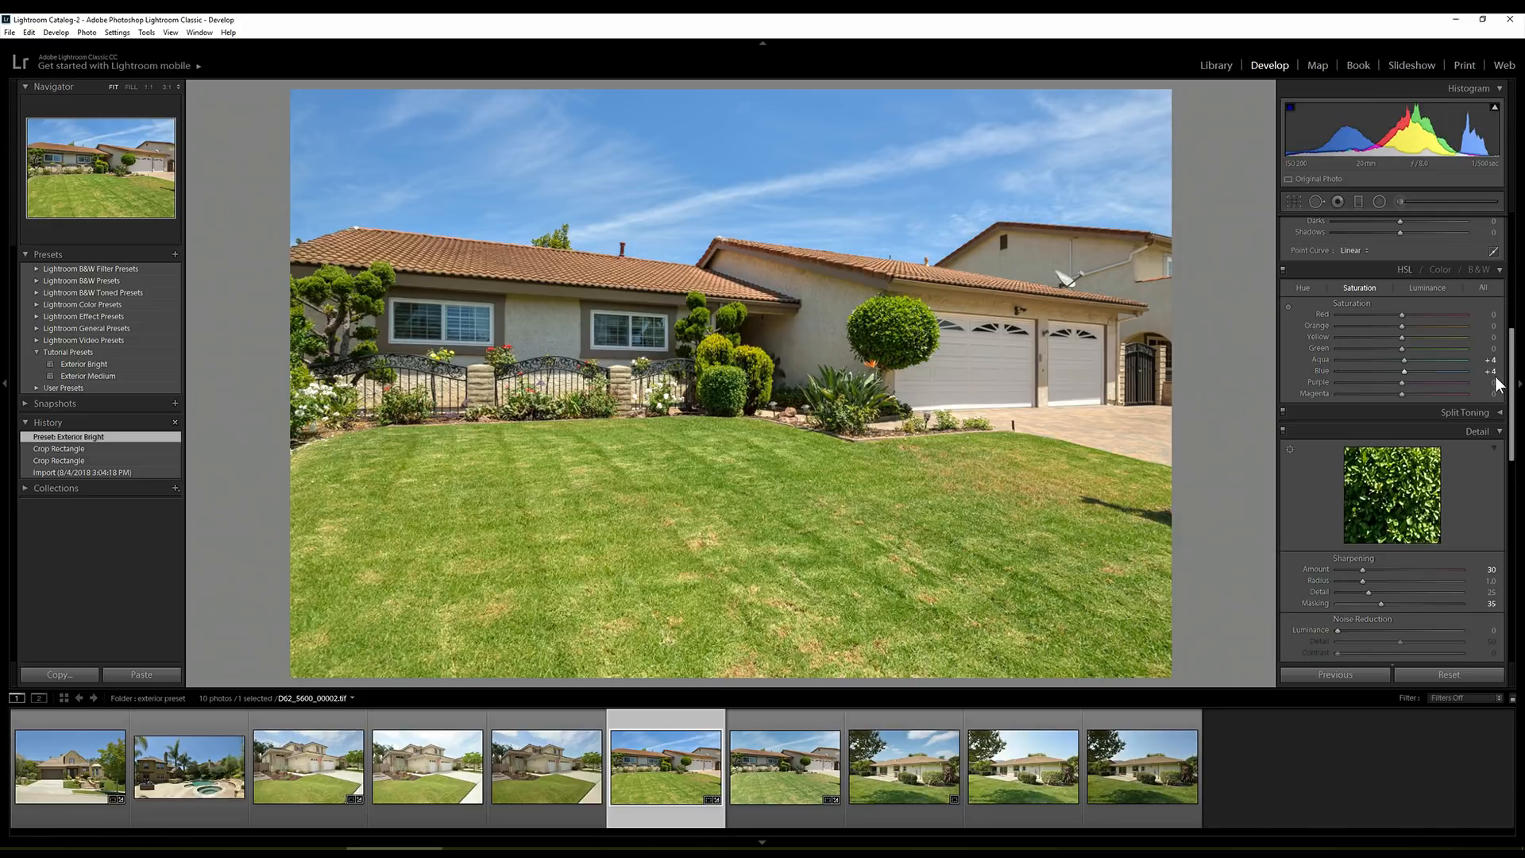
drag(1514, 387, 1514, 409)
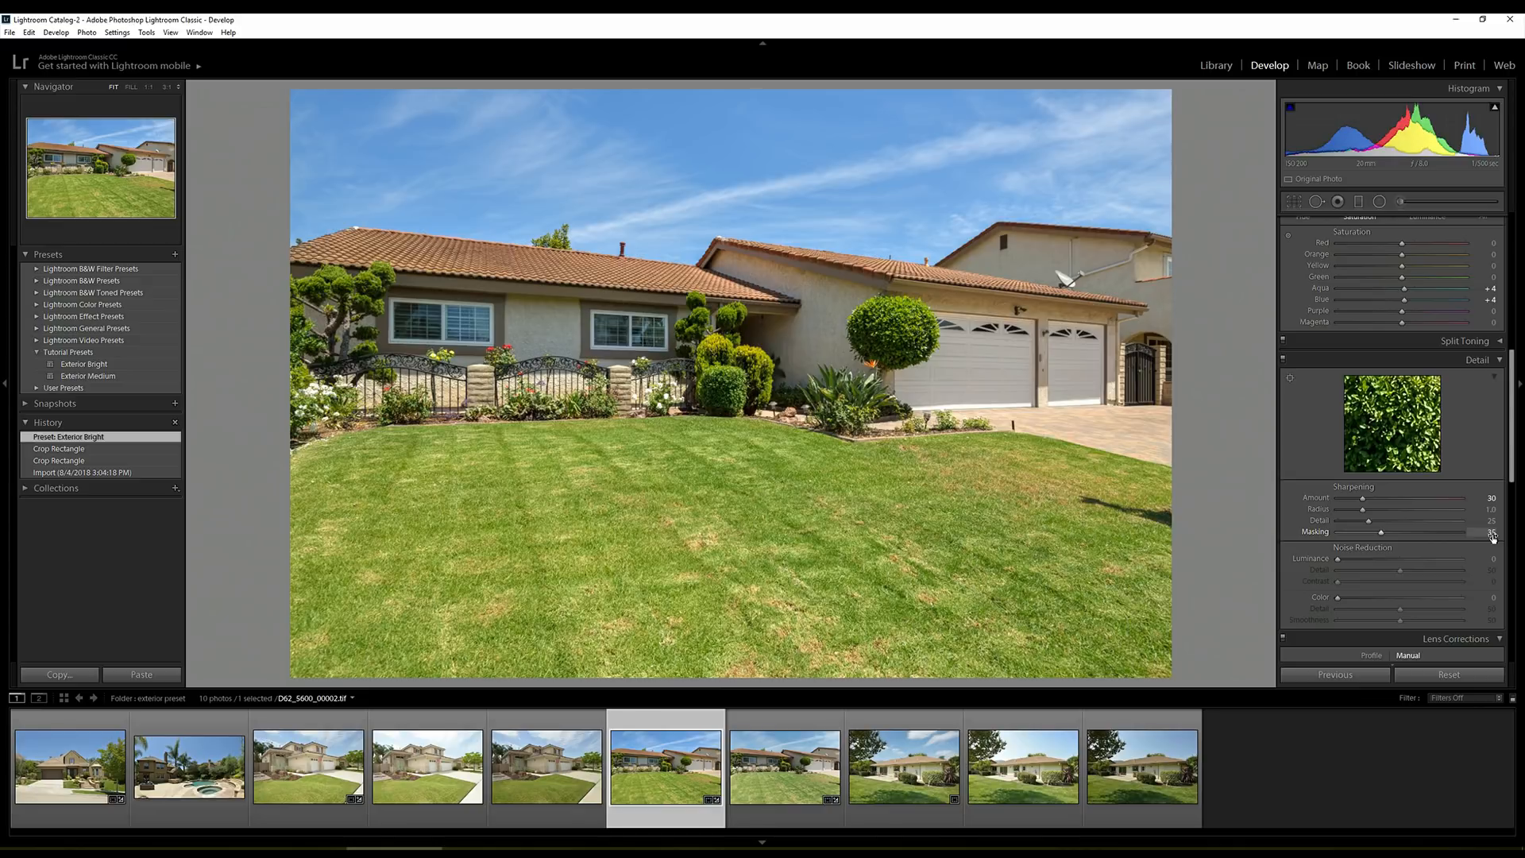
drag(1512, 477, 1505, 314)
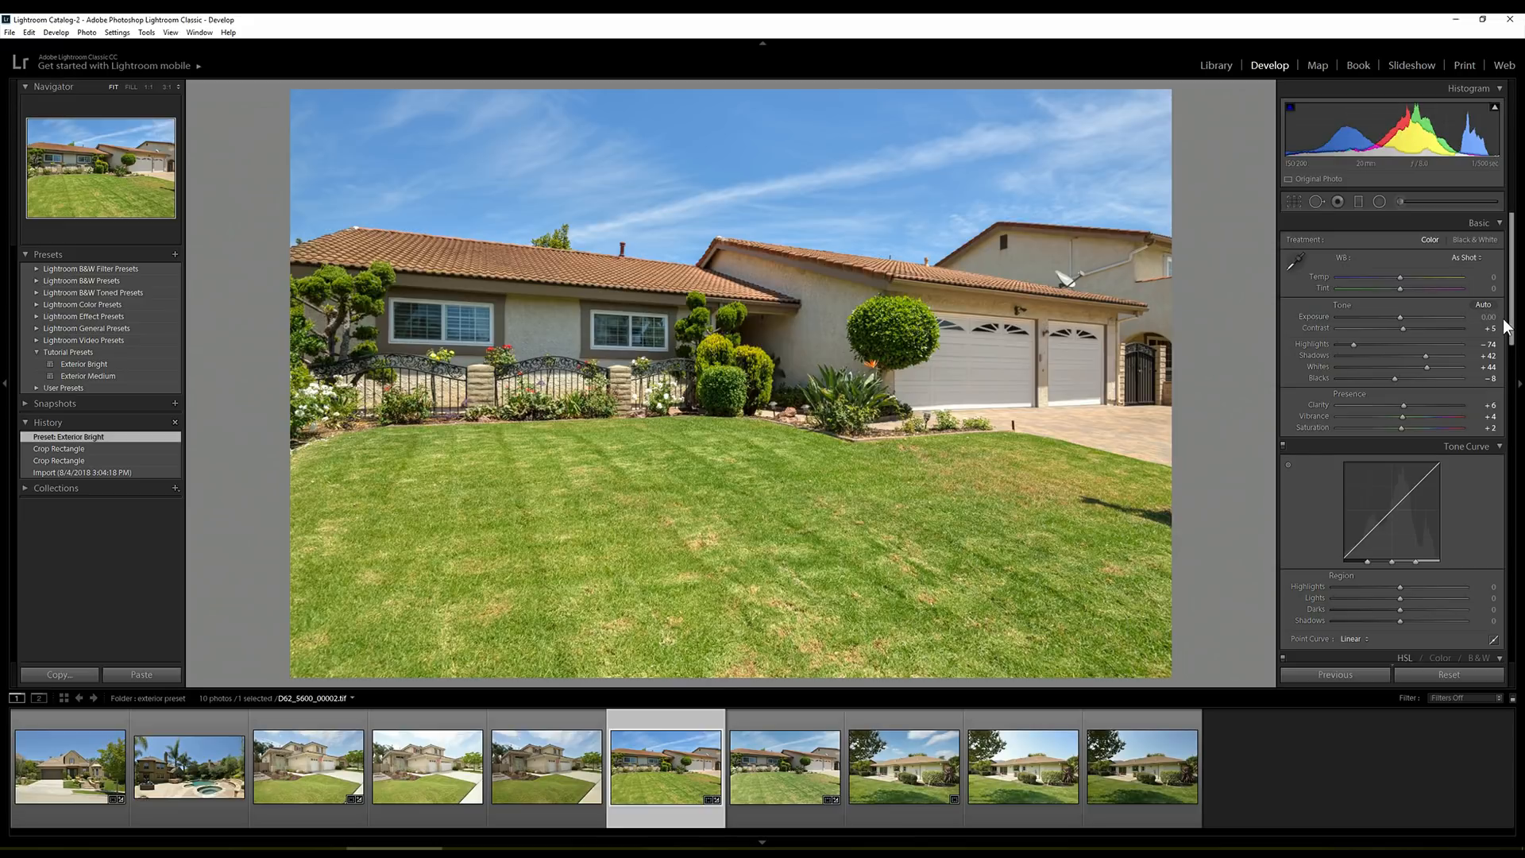
Paint a size 16 Shadows adjustment brush across the shaded front wall and windows and show the mask overlay
click(1401, 202)
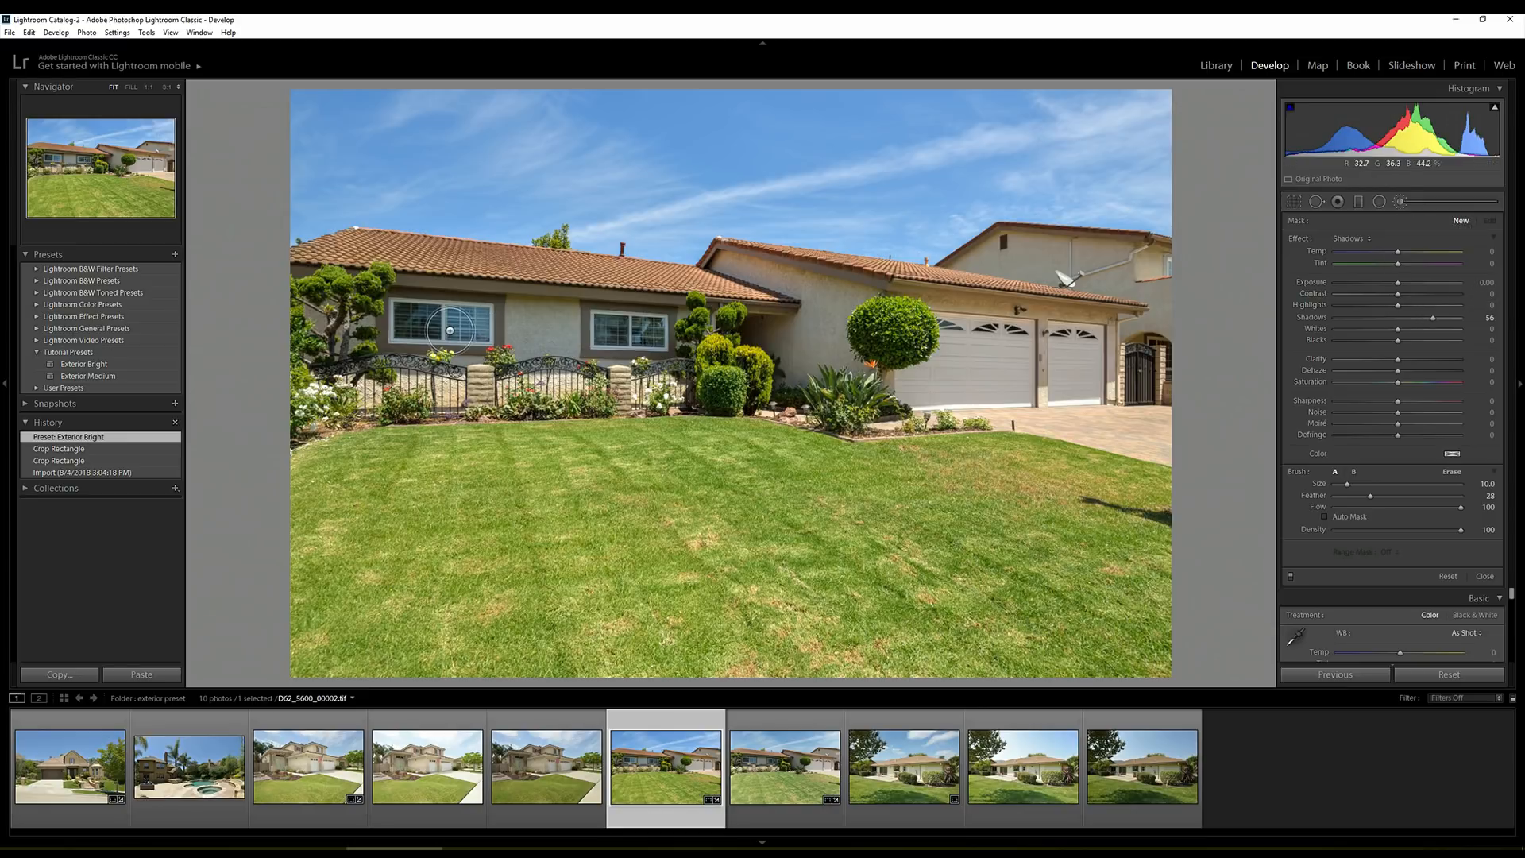
scroll(429, 327, up, 1)
scroll(428, 327, up, 5)
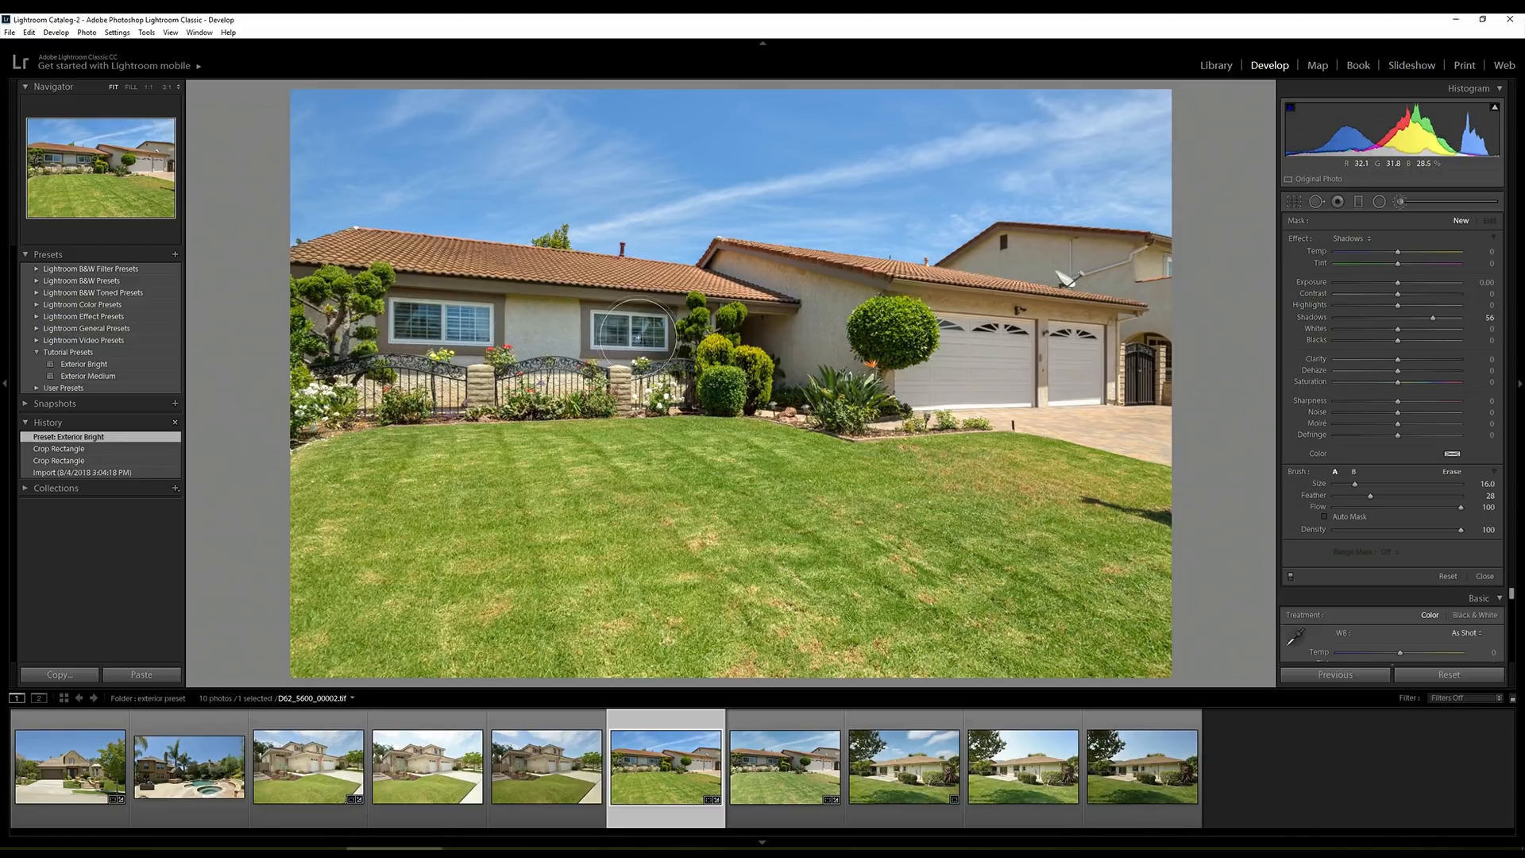
mouse_move(490, 347)
mouse_down()
mouse_move(366, 346)
mouse_move(699, 334)
mouse_up()
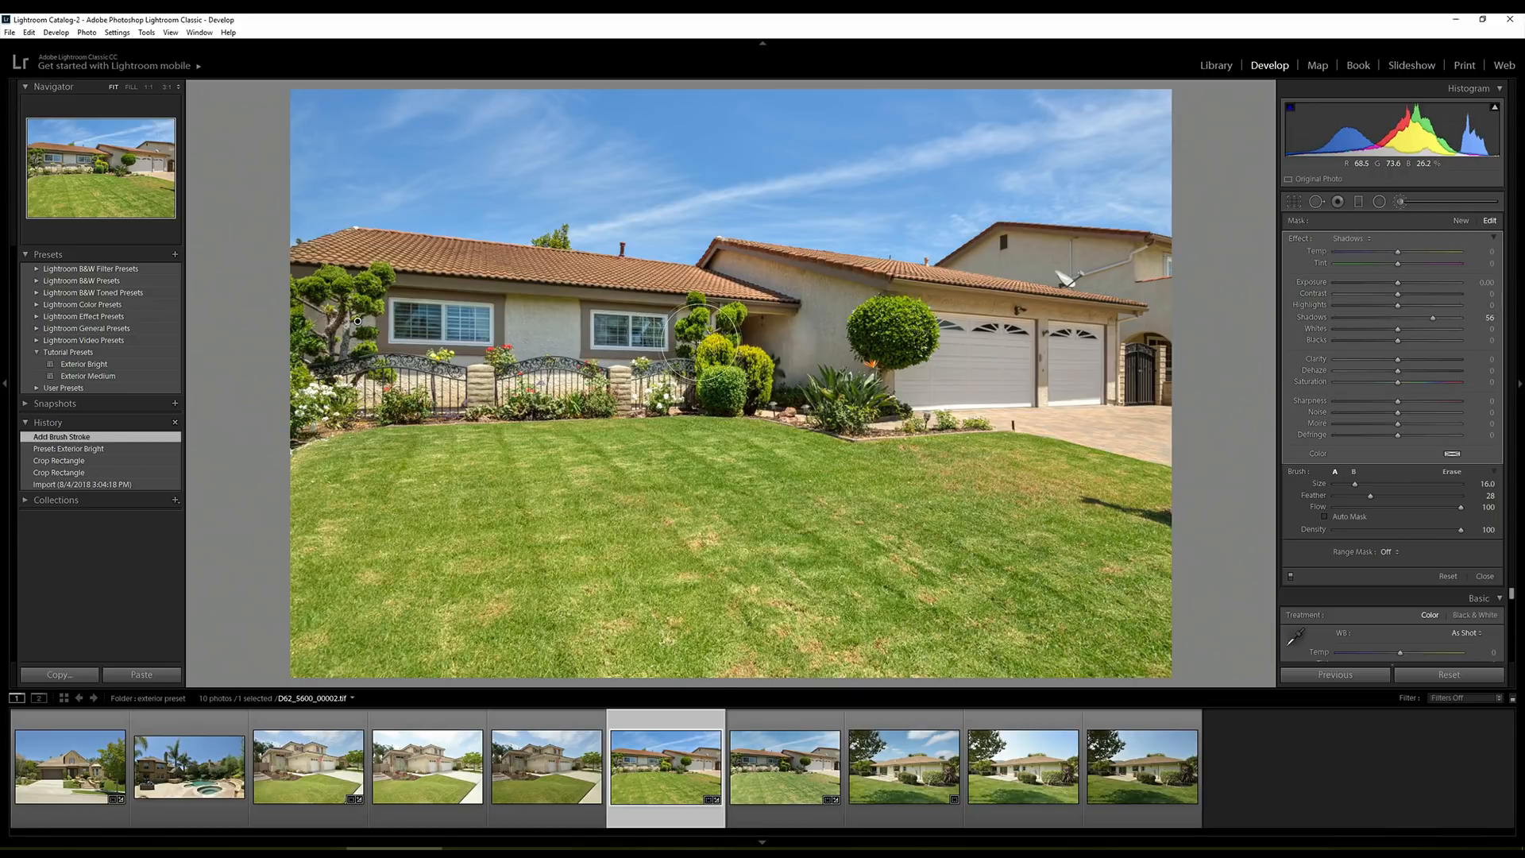
key(o)
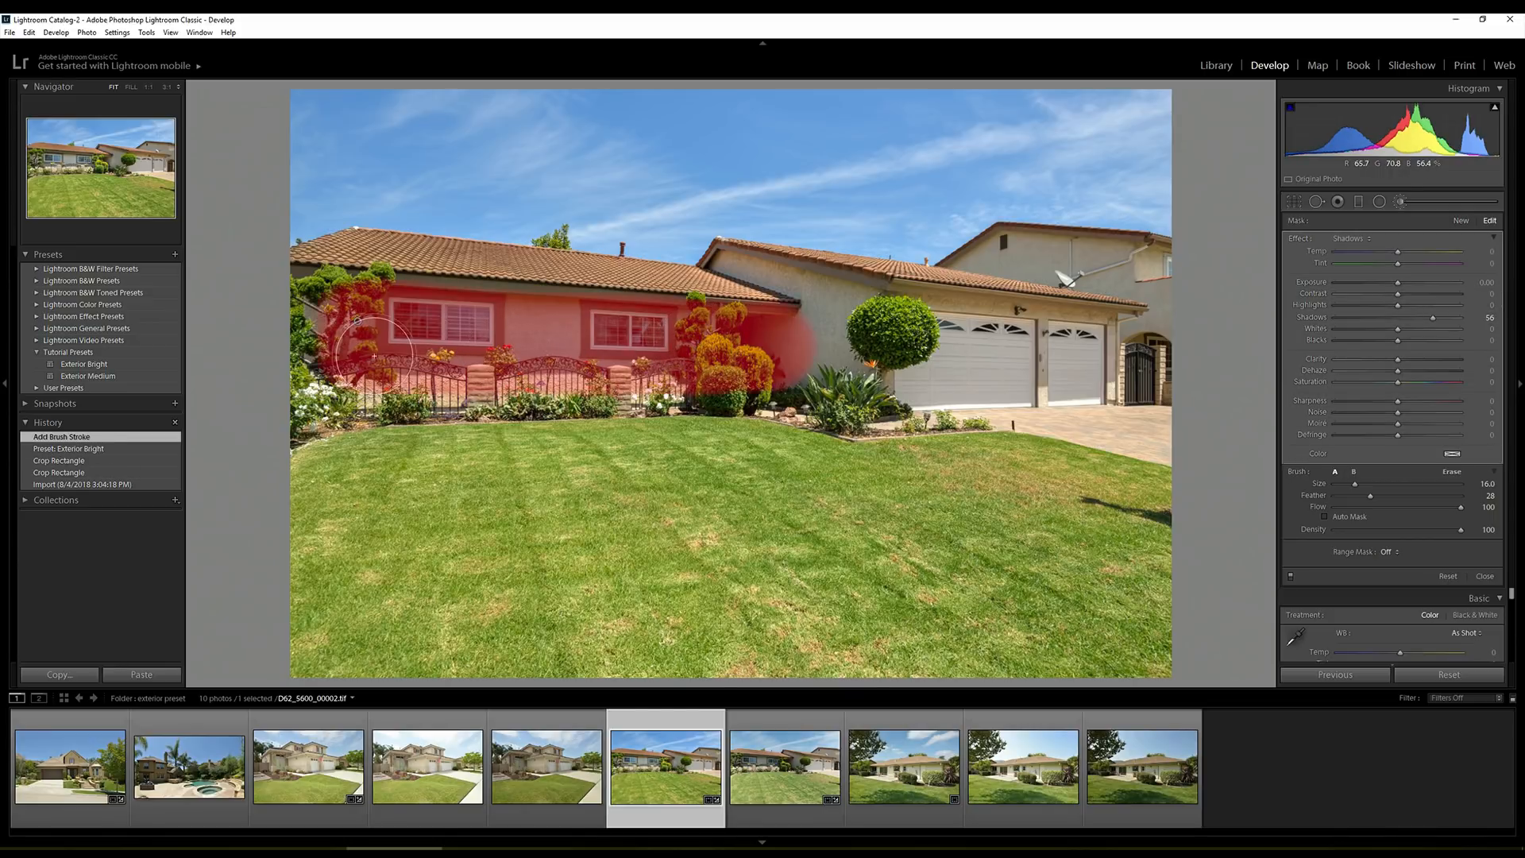
Extend the brush mask over the entry, garage wall and garage doors, reducing the brush size to 9
click(787, 356)
scroll(810, 312, down, 6)
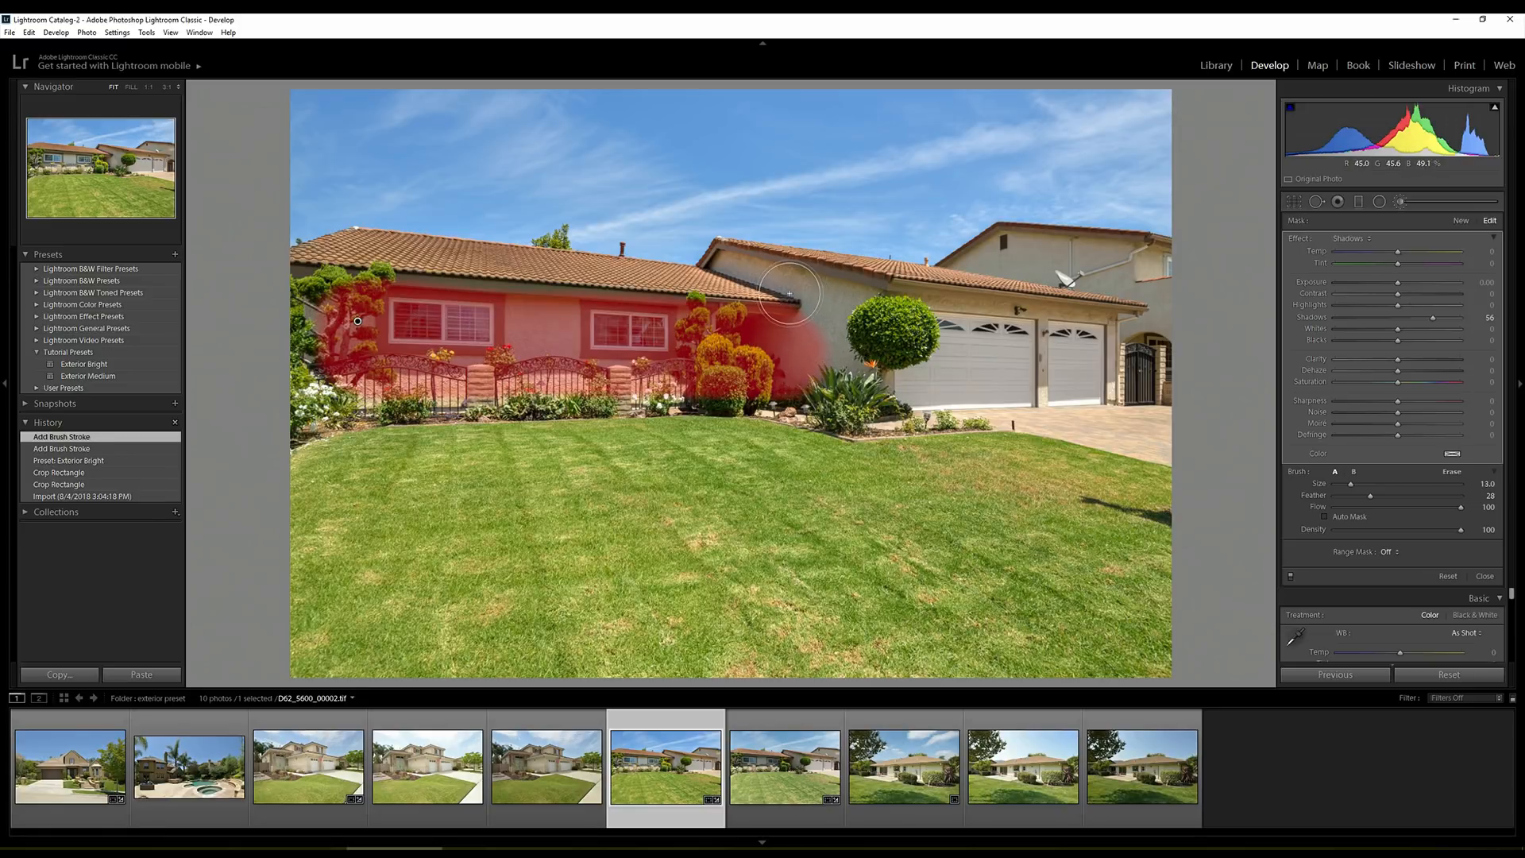
scroll(749, 283, down, 1)
mouse_move(727, 270)
mouse_down()
mouse_move(895, 320)
mouse_move(1095, 329)
mouse_move(902, 313)
mouse_move(824, 330)
mouse_move(823, 349)
mouse_move(949, 366)
mouse_move(858, 386)
mouse_move(1113, 380)
mouse_move(1093, 345)
mouse_move(935, 348)
mouse_move(1083, 337)
mouse_move(855, 308)
mouse_up()
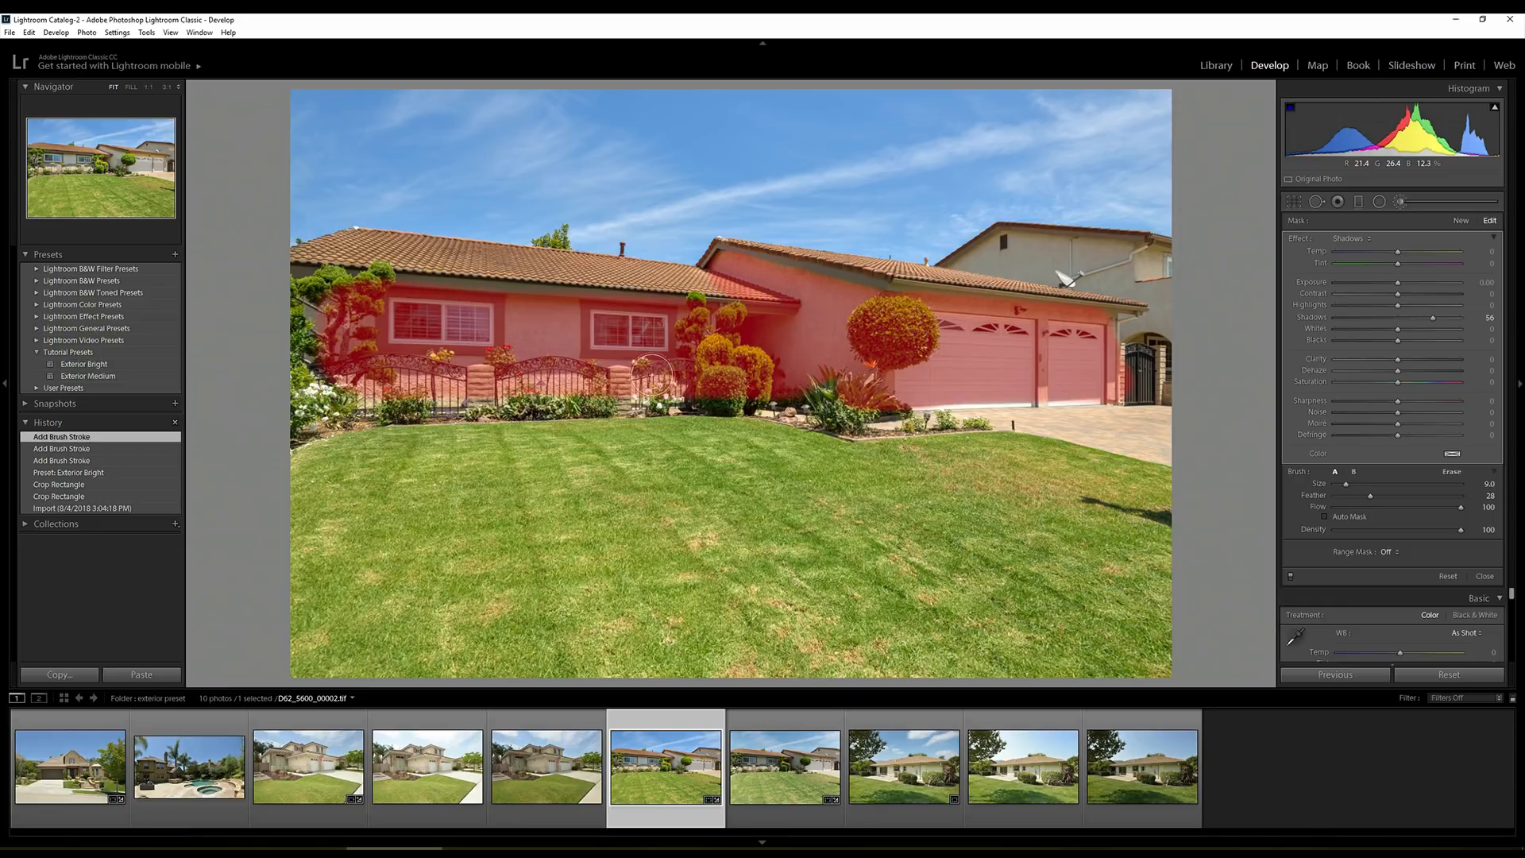
drag(594, 377, 604, 377)
Hide the mask overlay and set the brushed area's Shadows to 70
key(o)
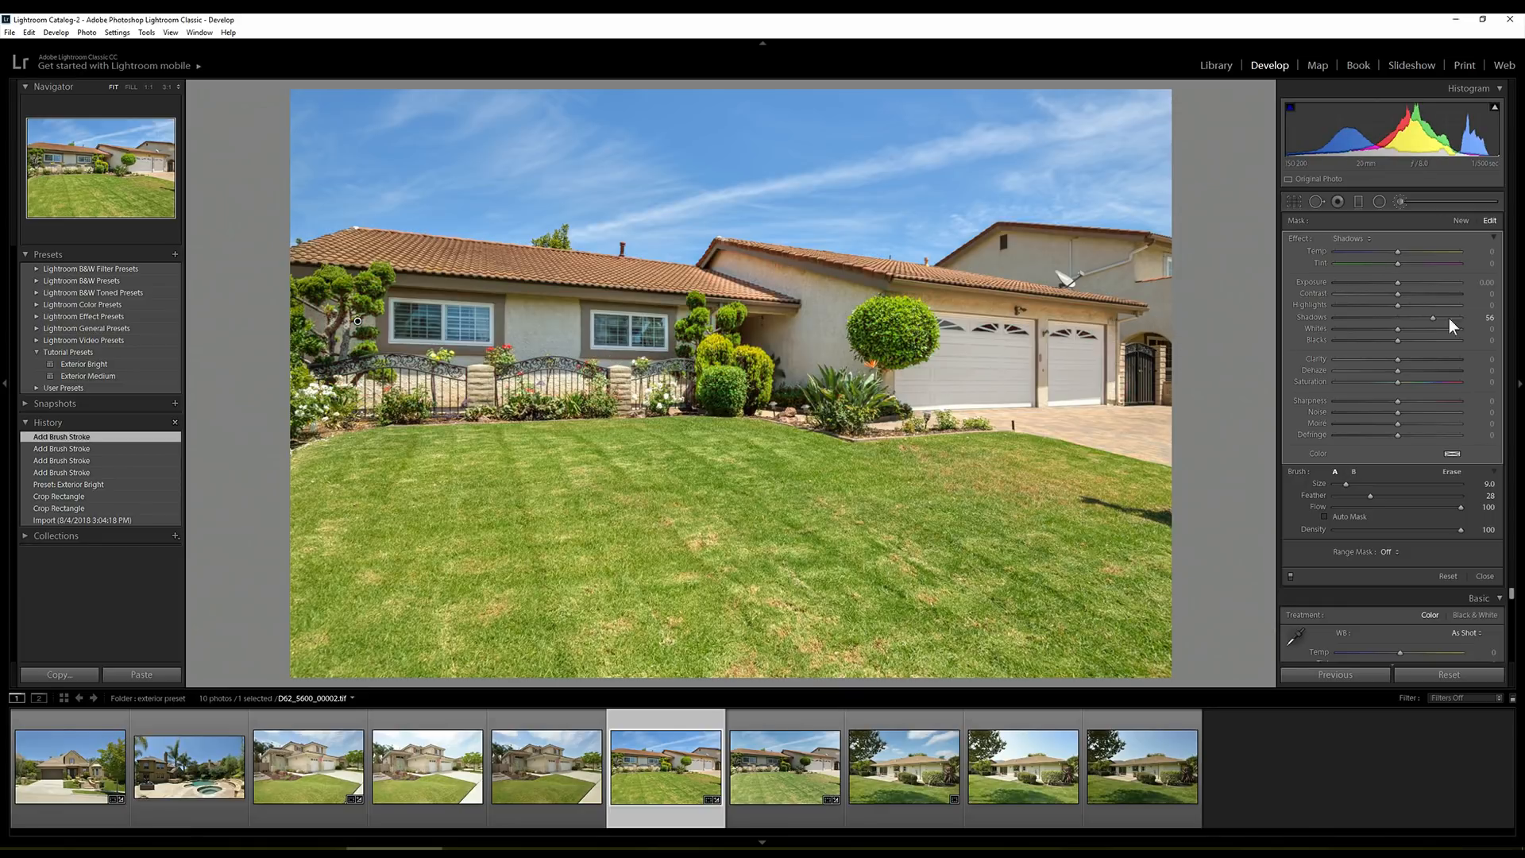
click(1446, 316)
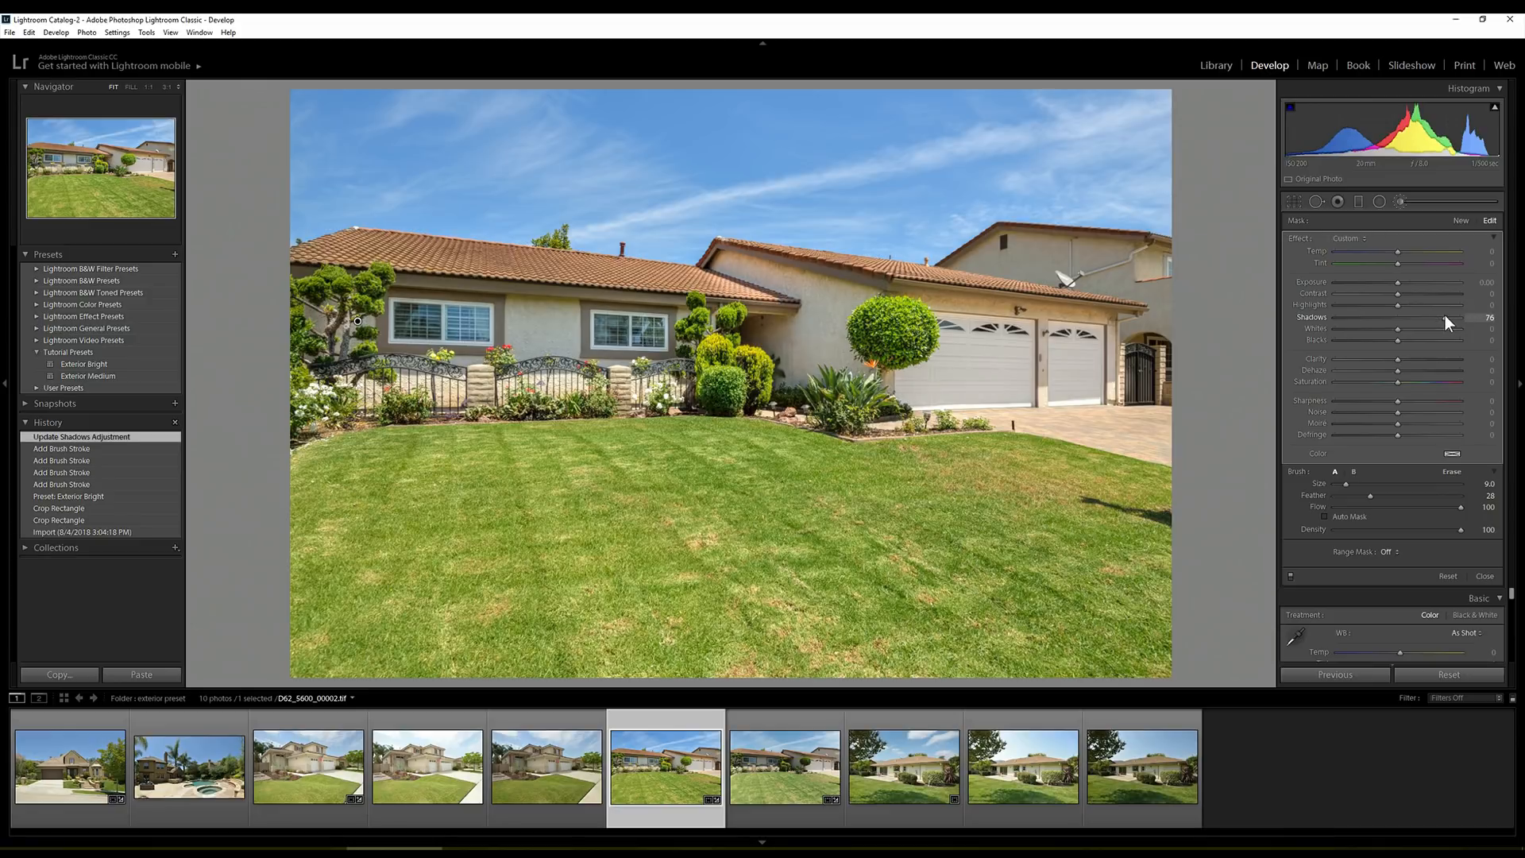
click(1441, 315)
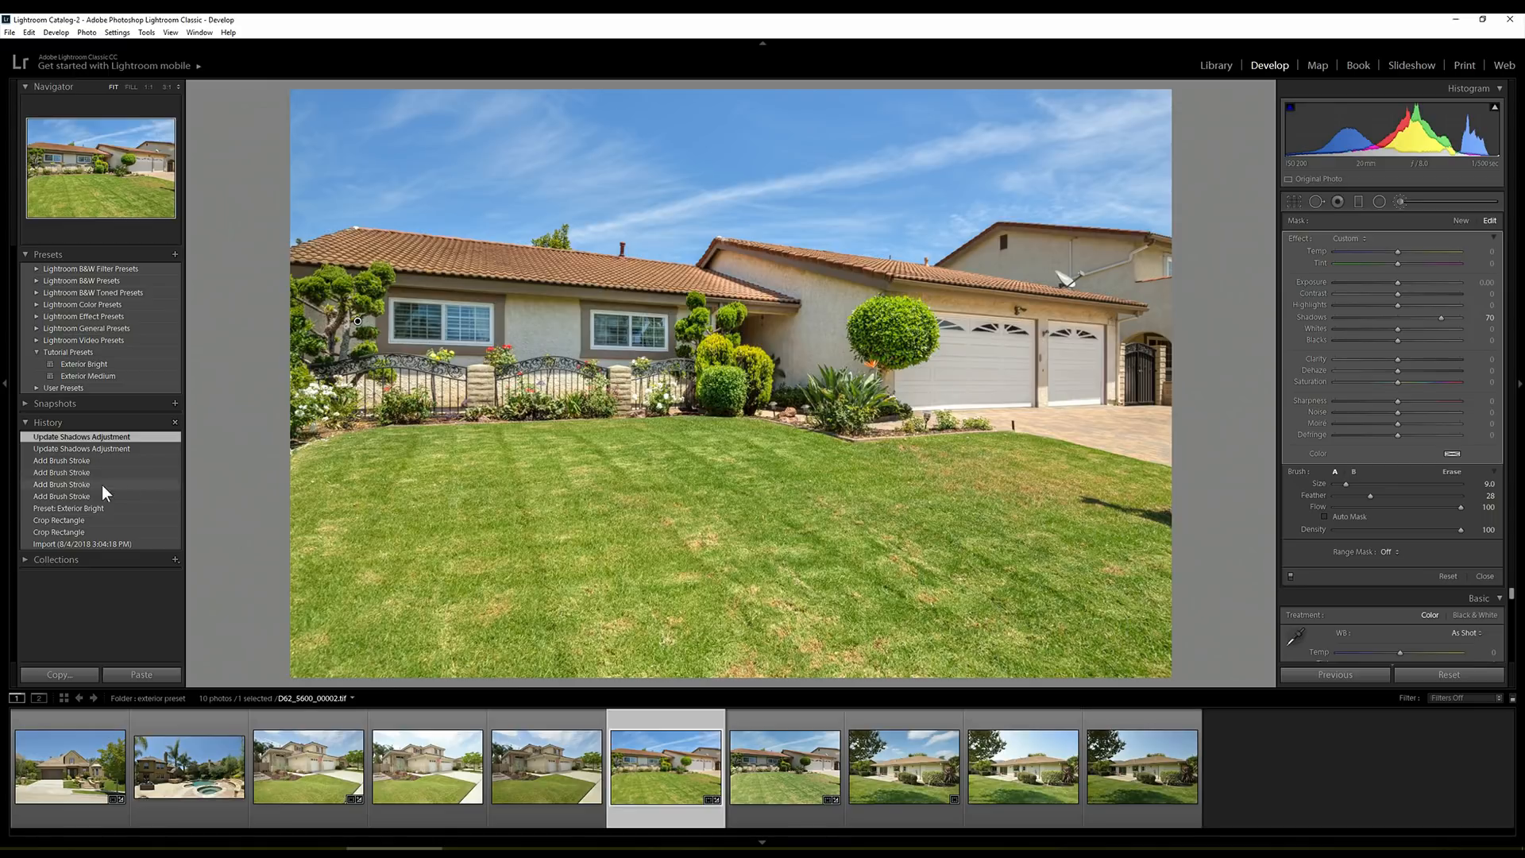
Compare the brushed, preset and cropped history states, return to the Exterior Bright state and close the adjustment brush
click(99, 507)
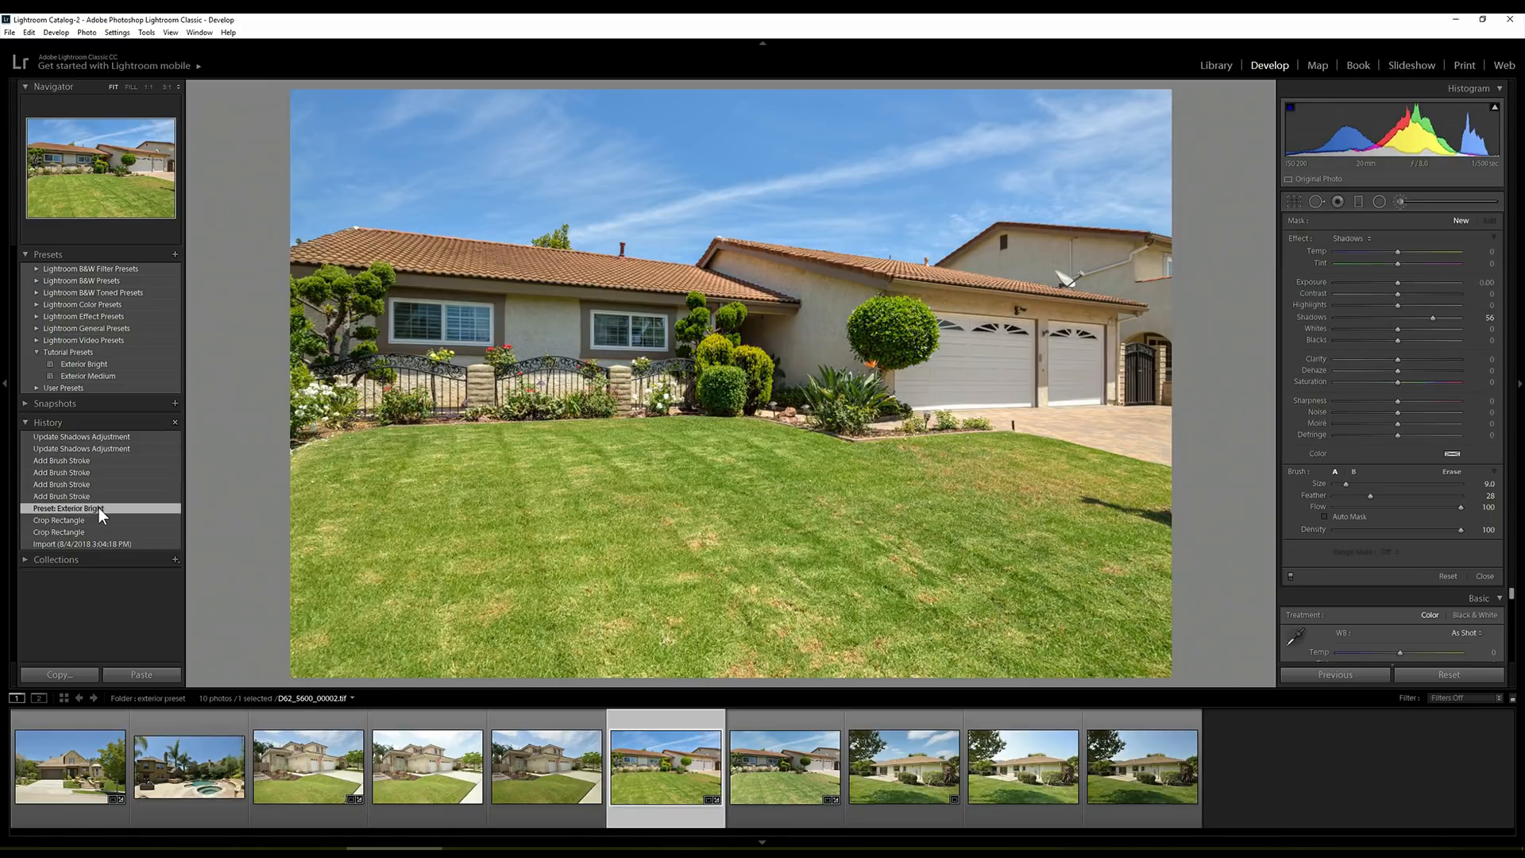
click(83, 441)
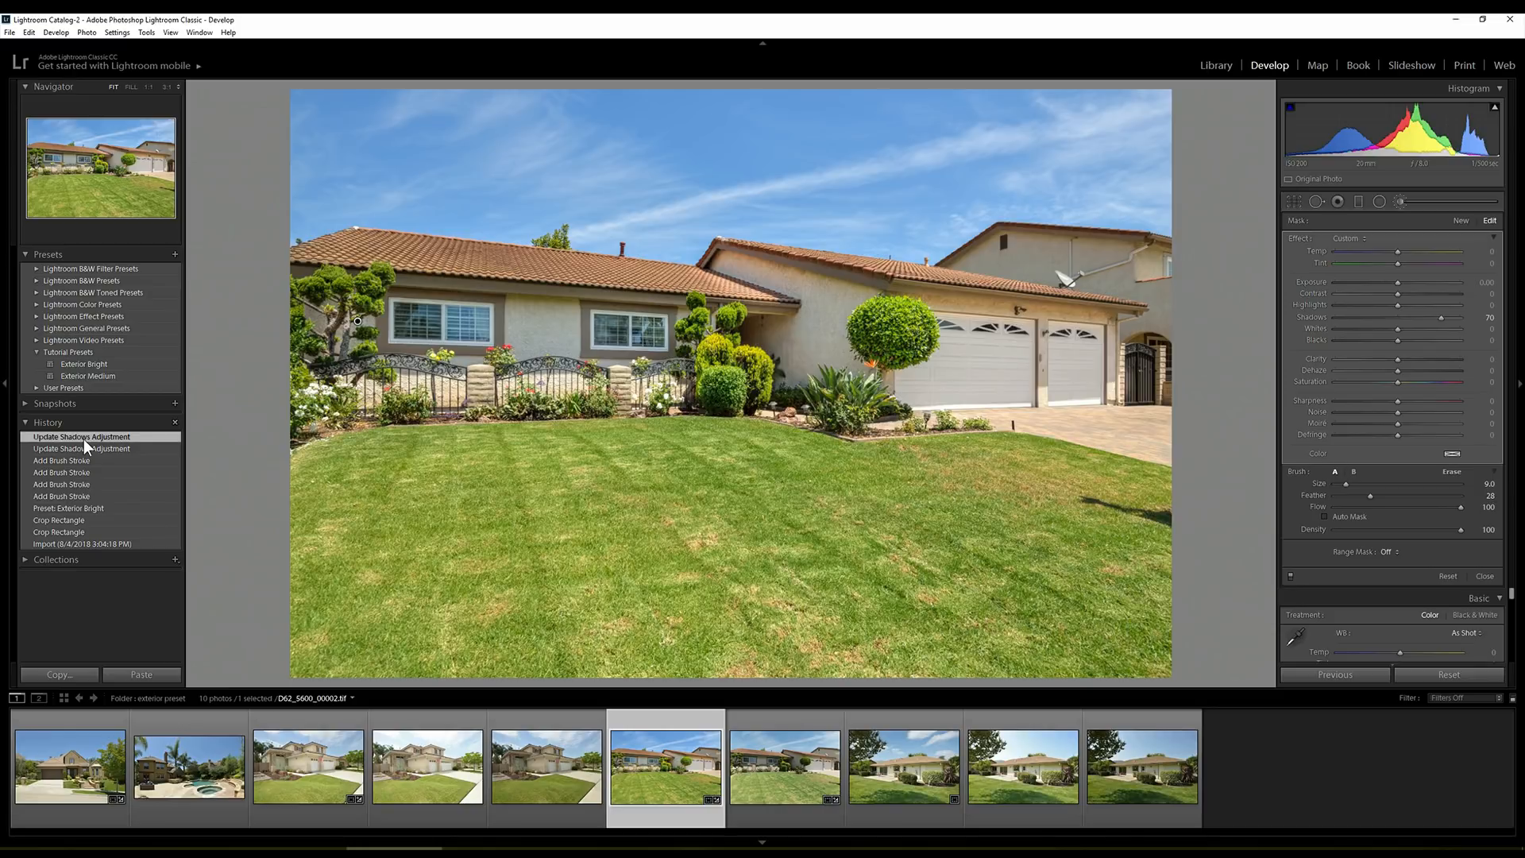
click(88, 520)
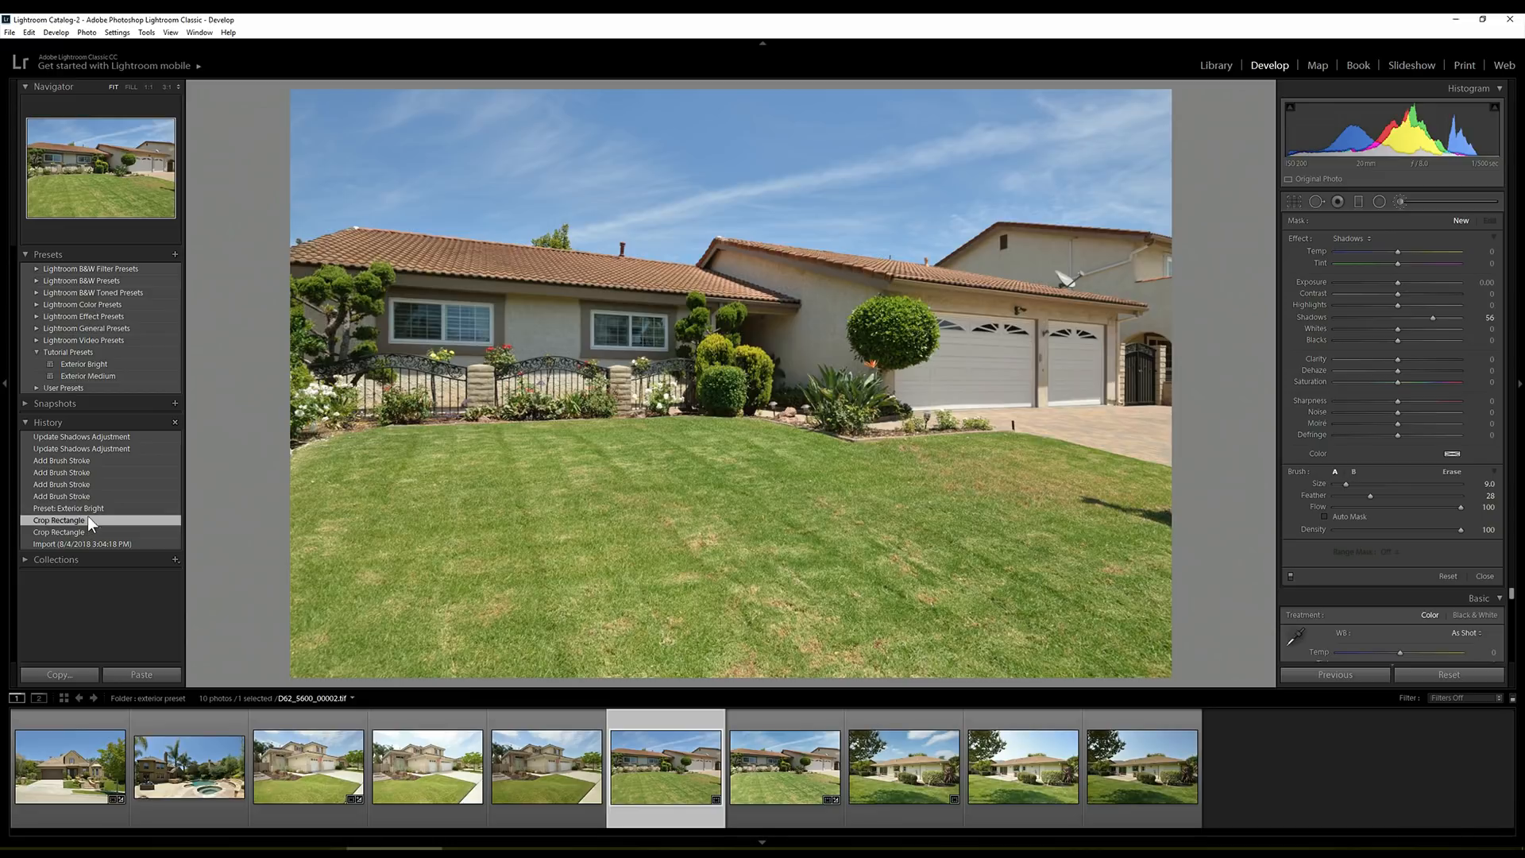
click(84, 507)
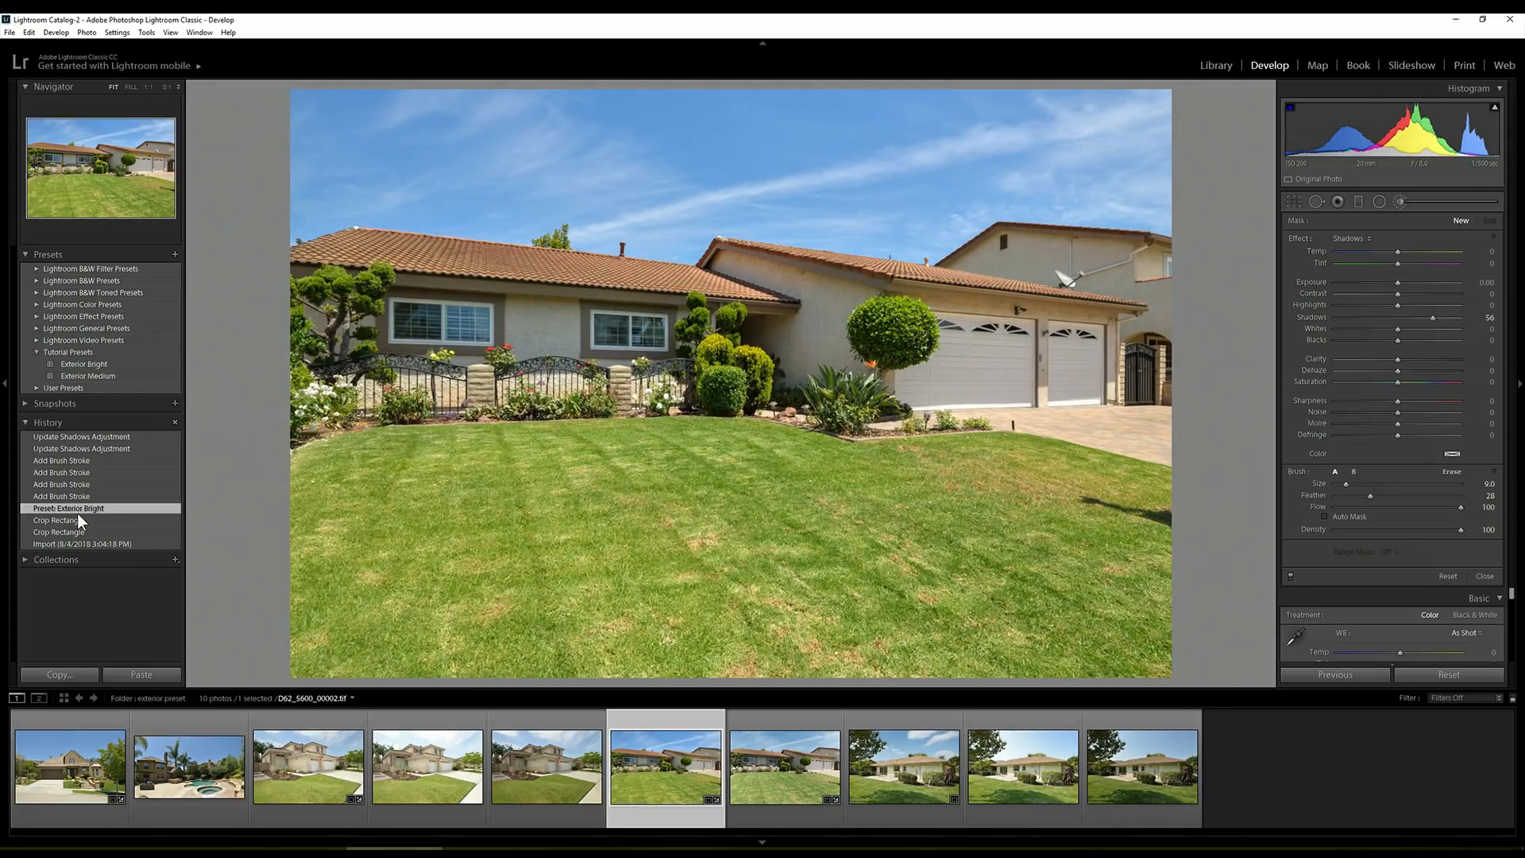
key(k)
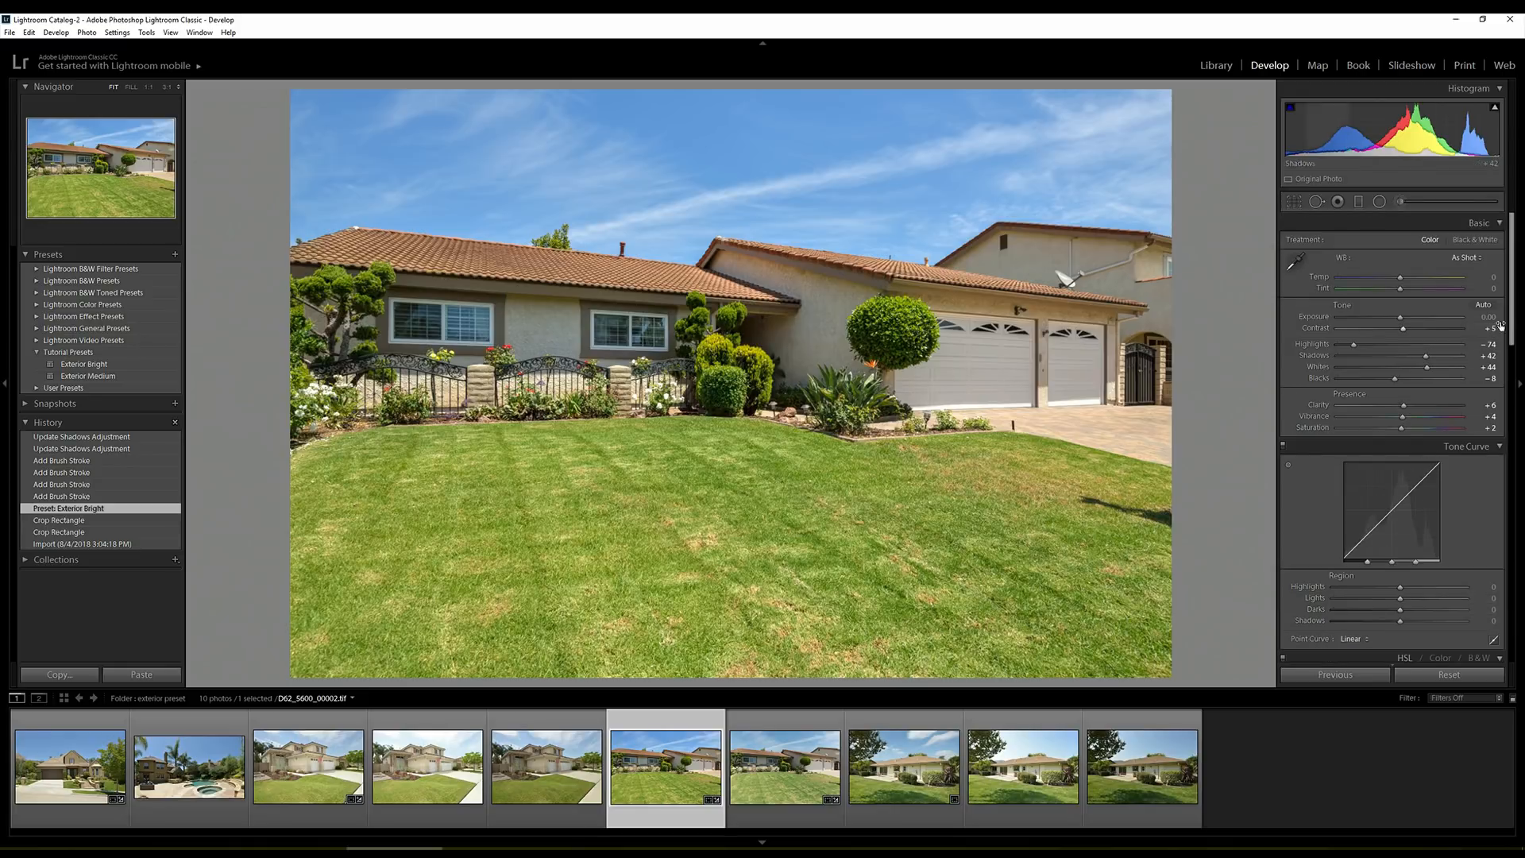
Save the current develop settings as a new preset named "Tute preset" in the Tutorial Presets folder
scroll(1501, 325, down, 2)
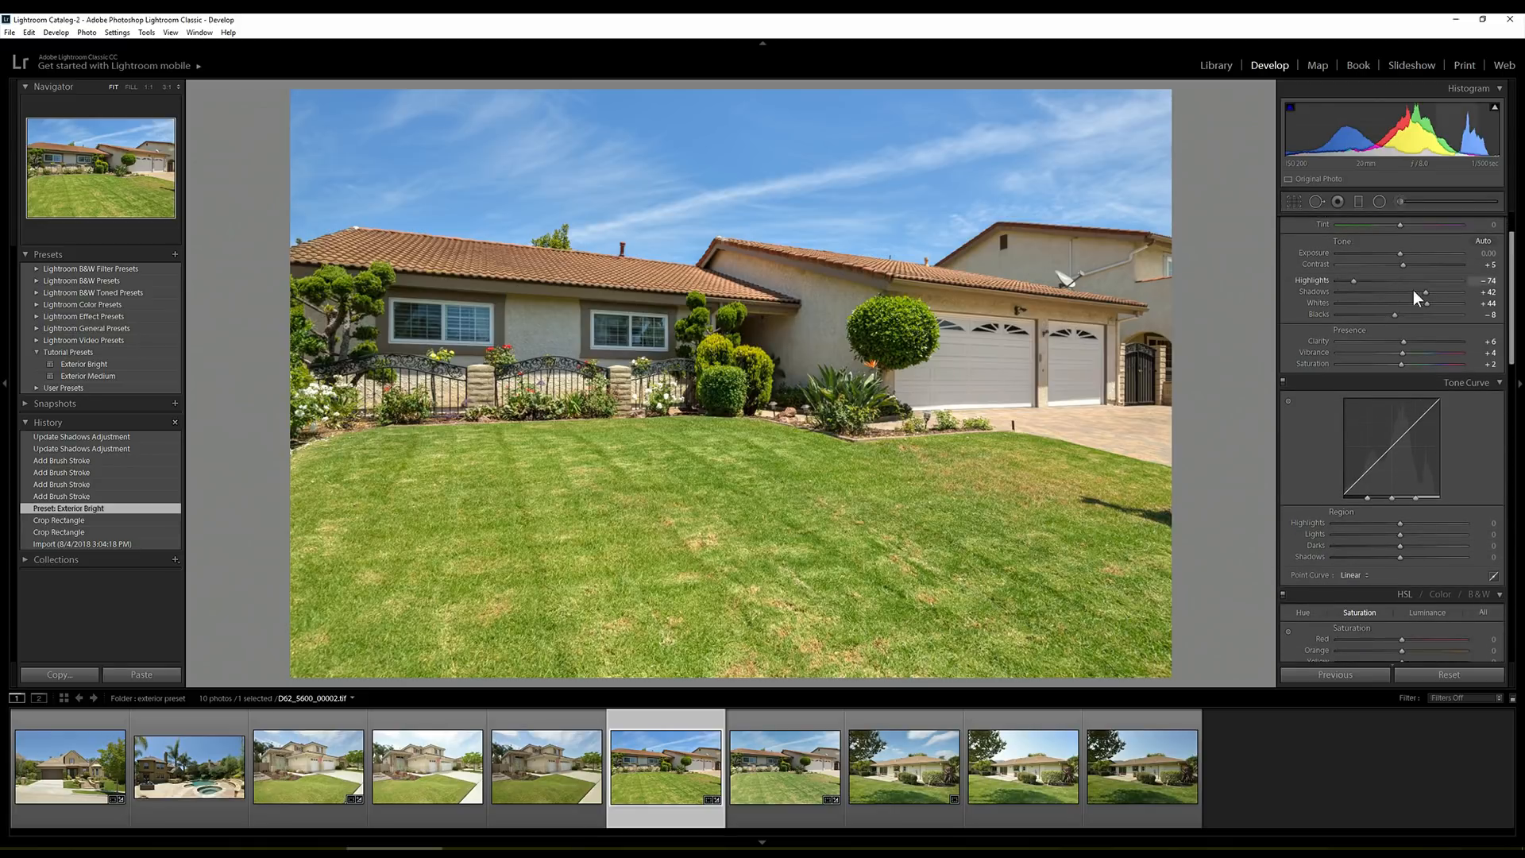
drag(1516, 340, 1514, 325)
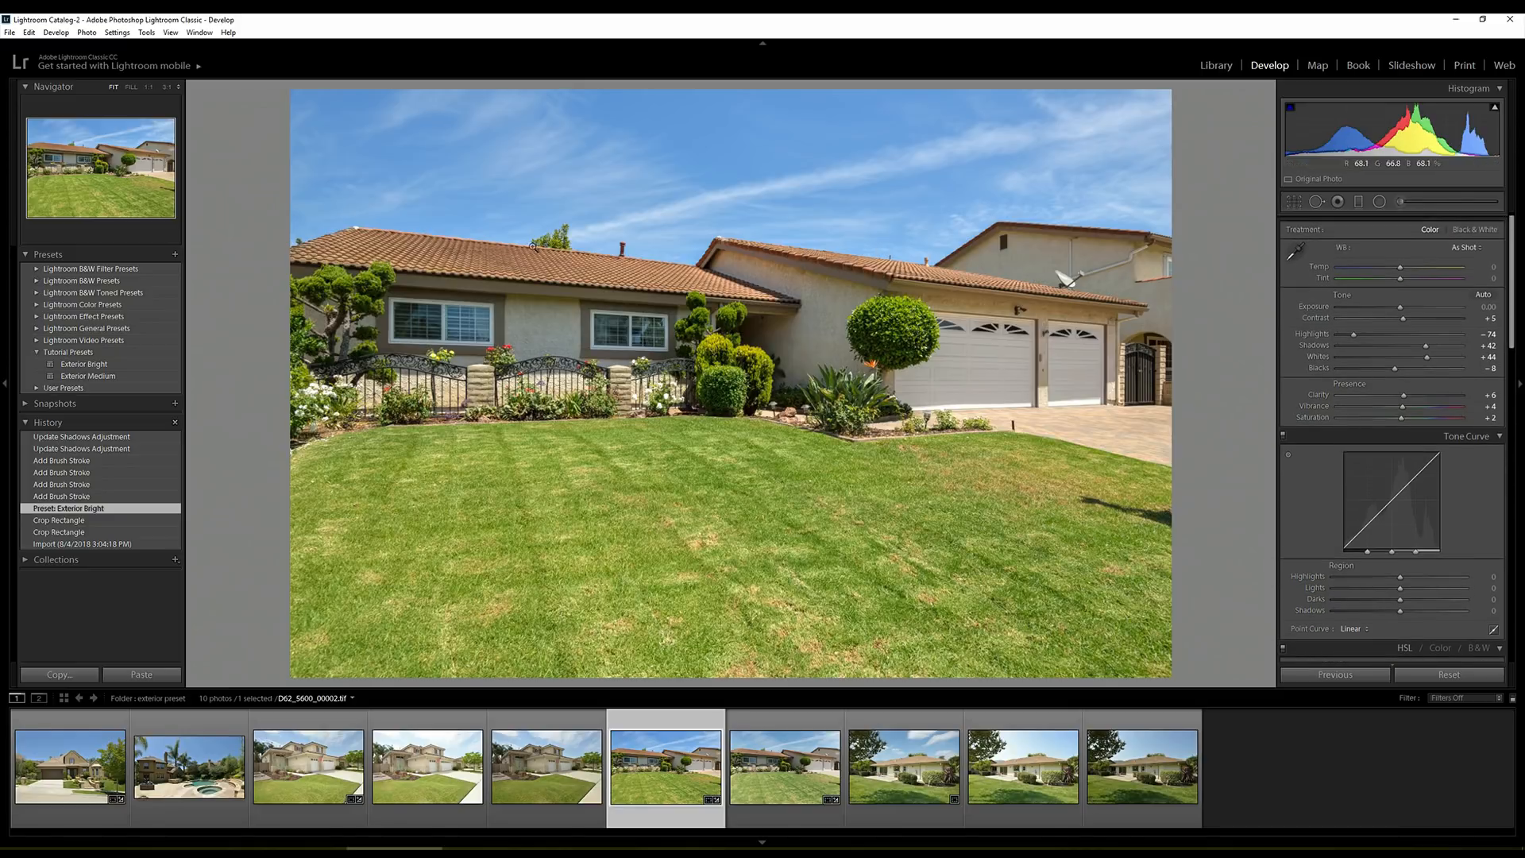
click(175, 255)
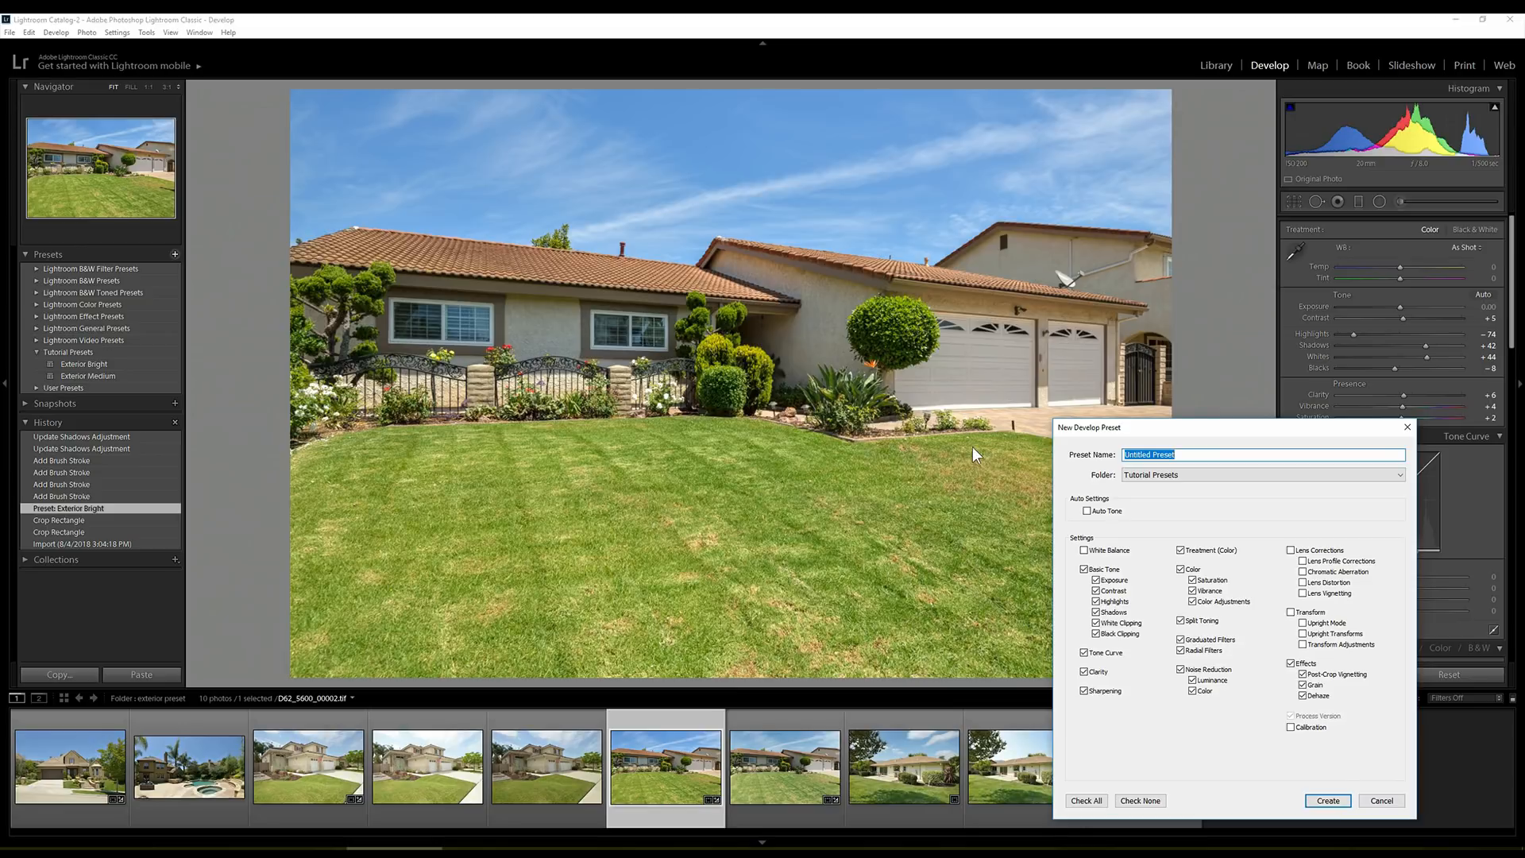
click(1214, 475)
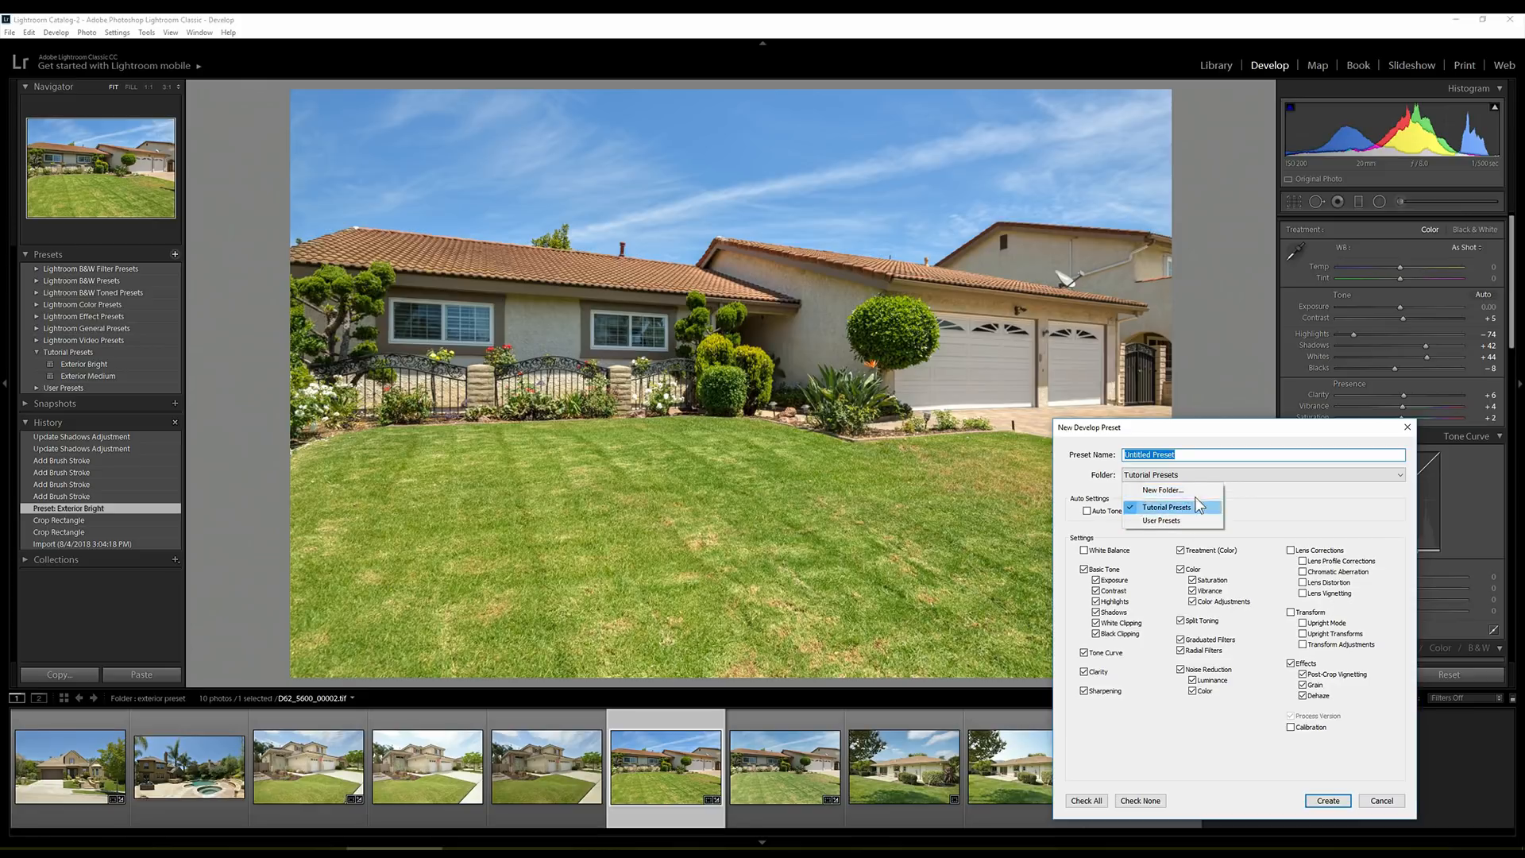
click(1201, 455)
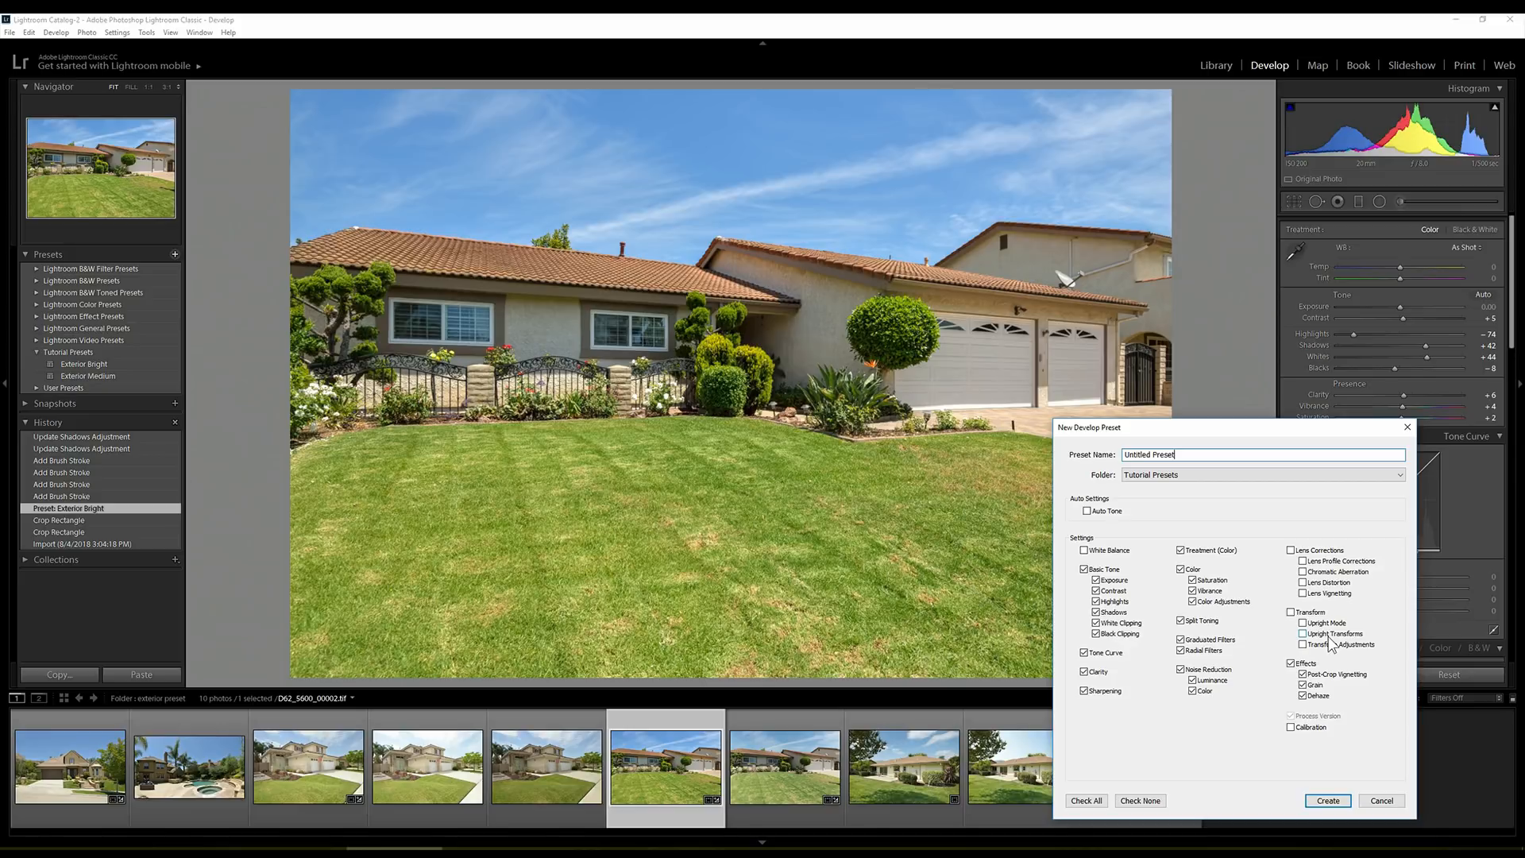
drag(1189, 454, 1124, 456)
text(Tute prese)
click(1330, 802)
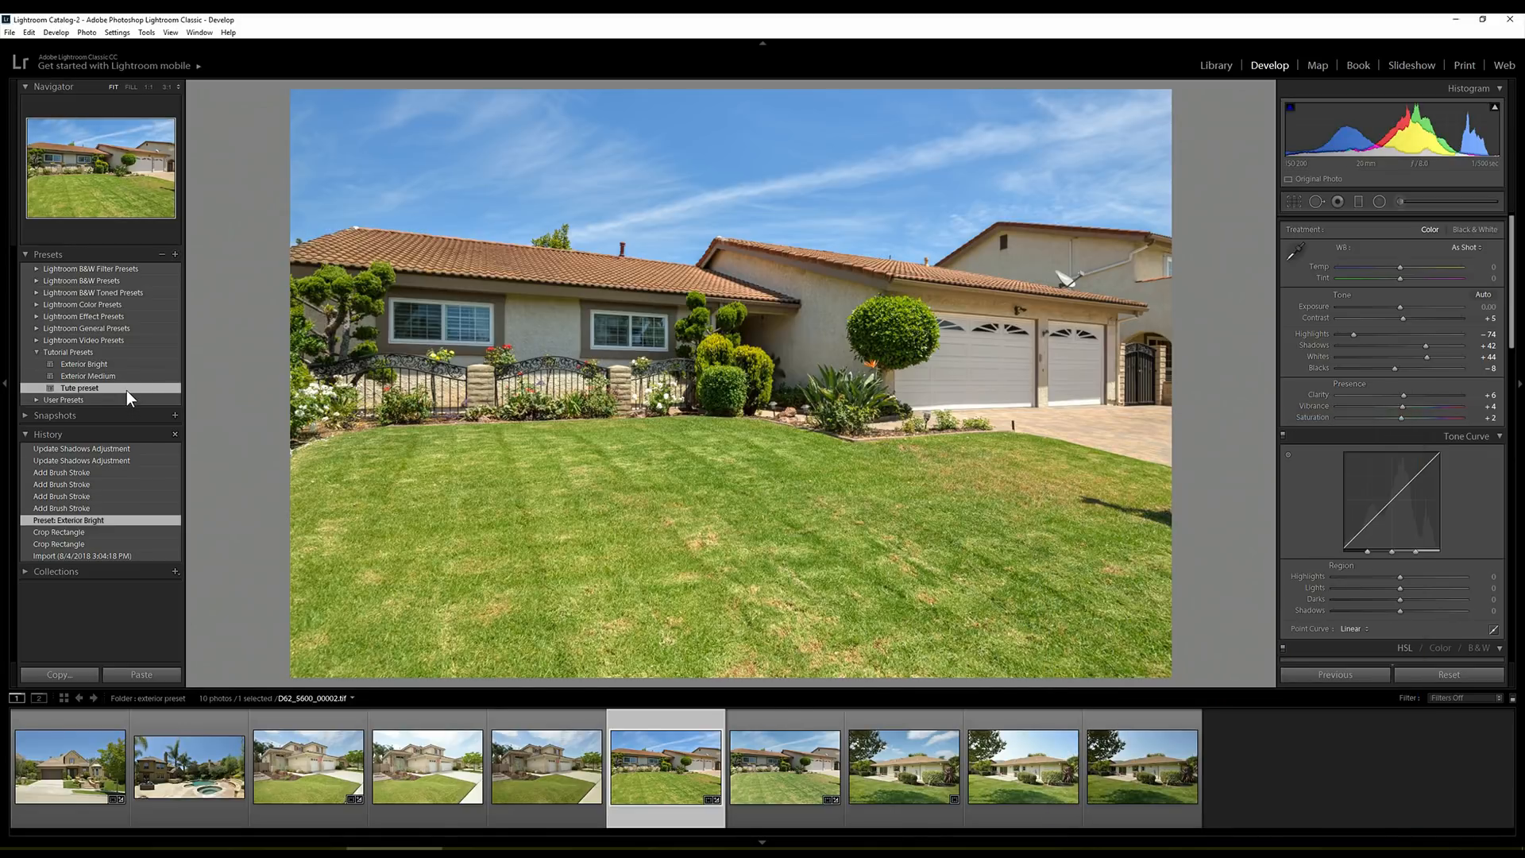
Apply Tute preset to the front-lawn photo from its latest cropped history state and to the unedited backyard pool photo
click(81, 532)
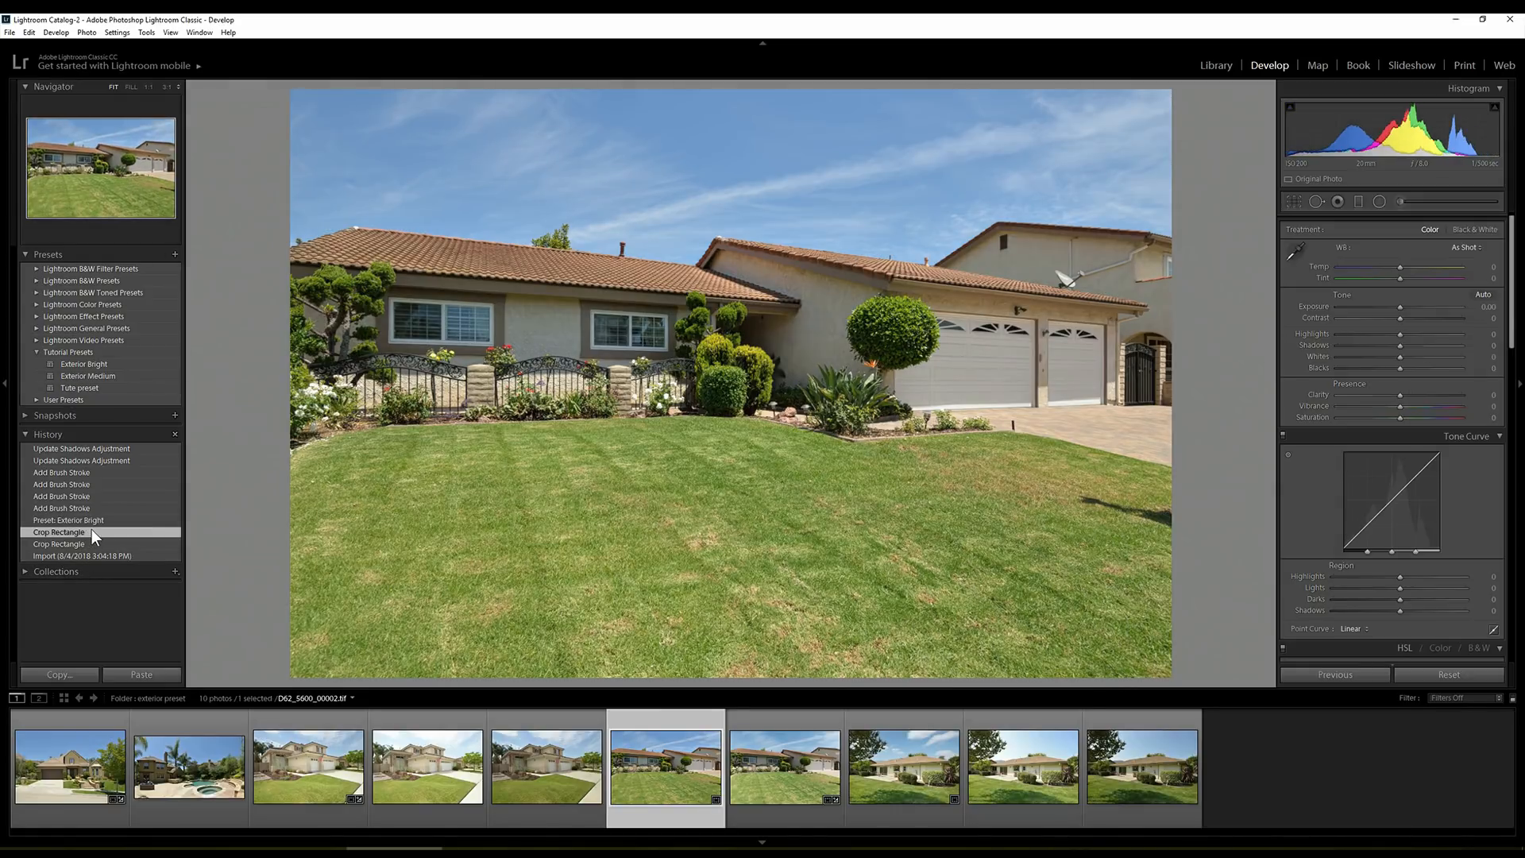
click(83, 386)
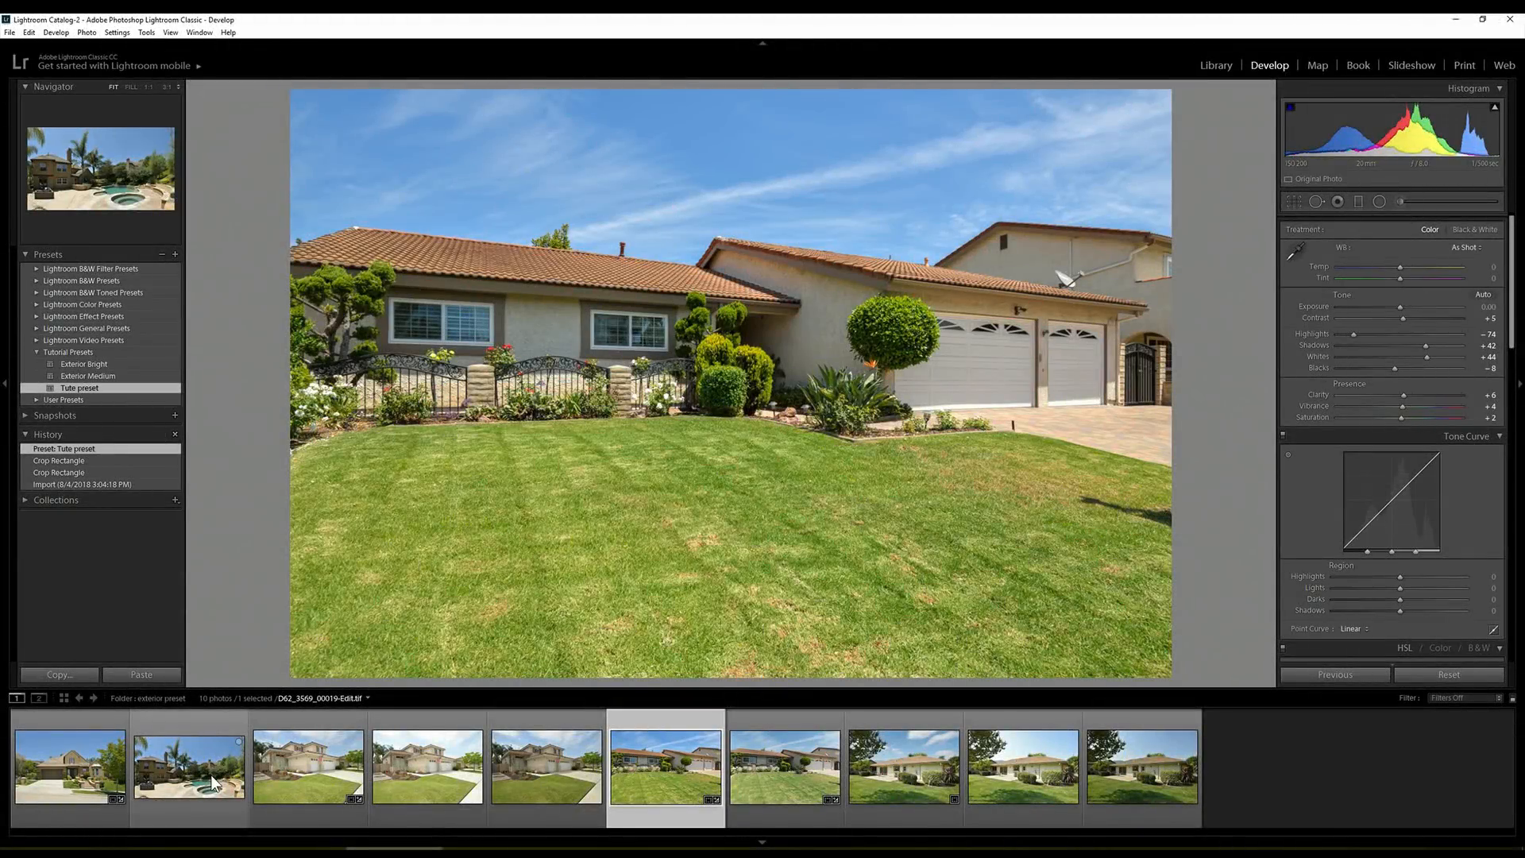
click(211, 774)
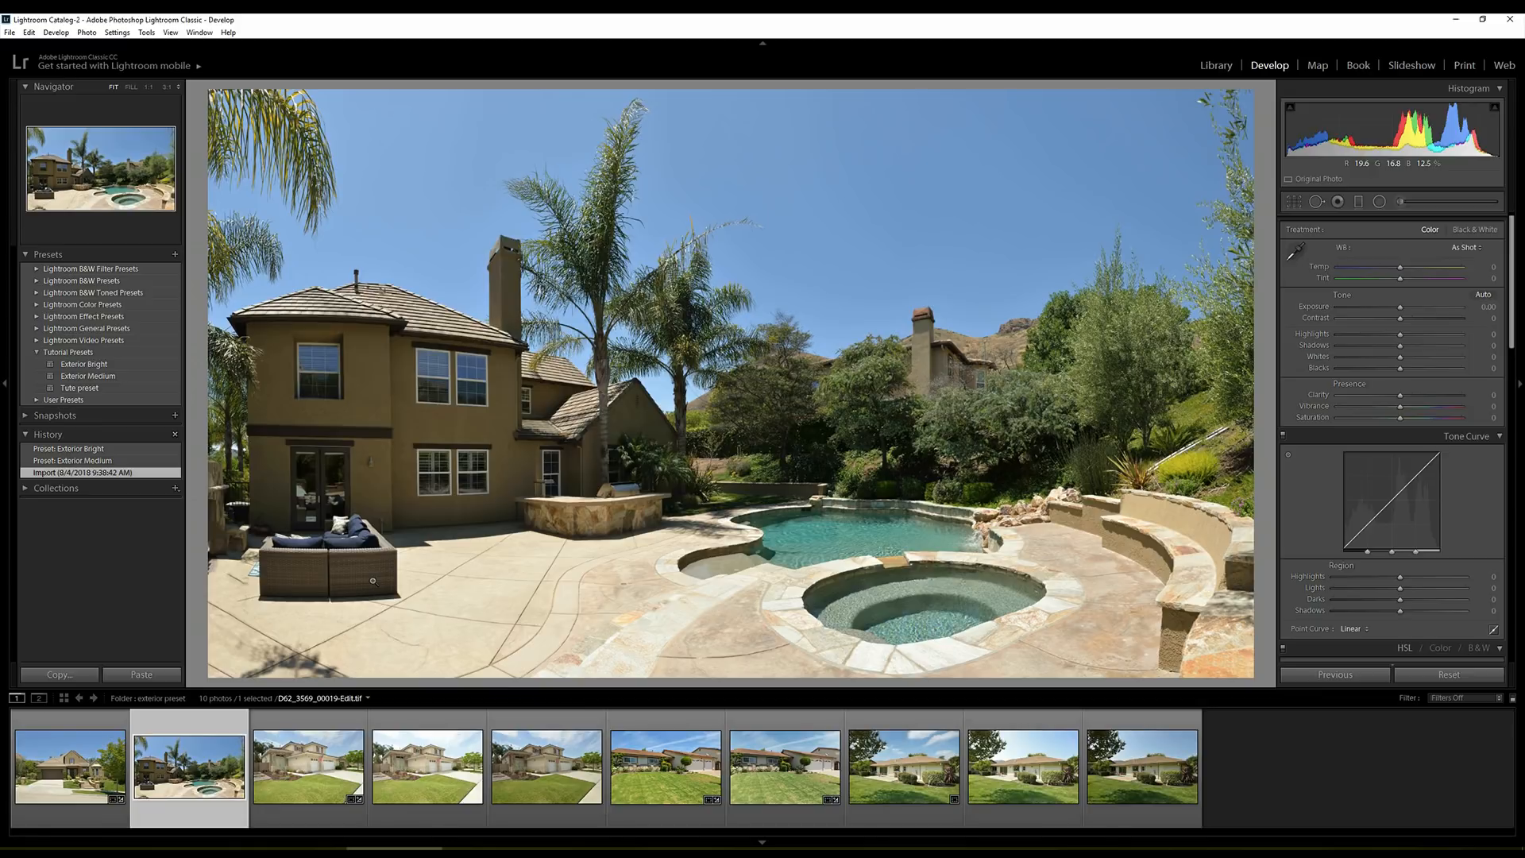
click(104, 388)
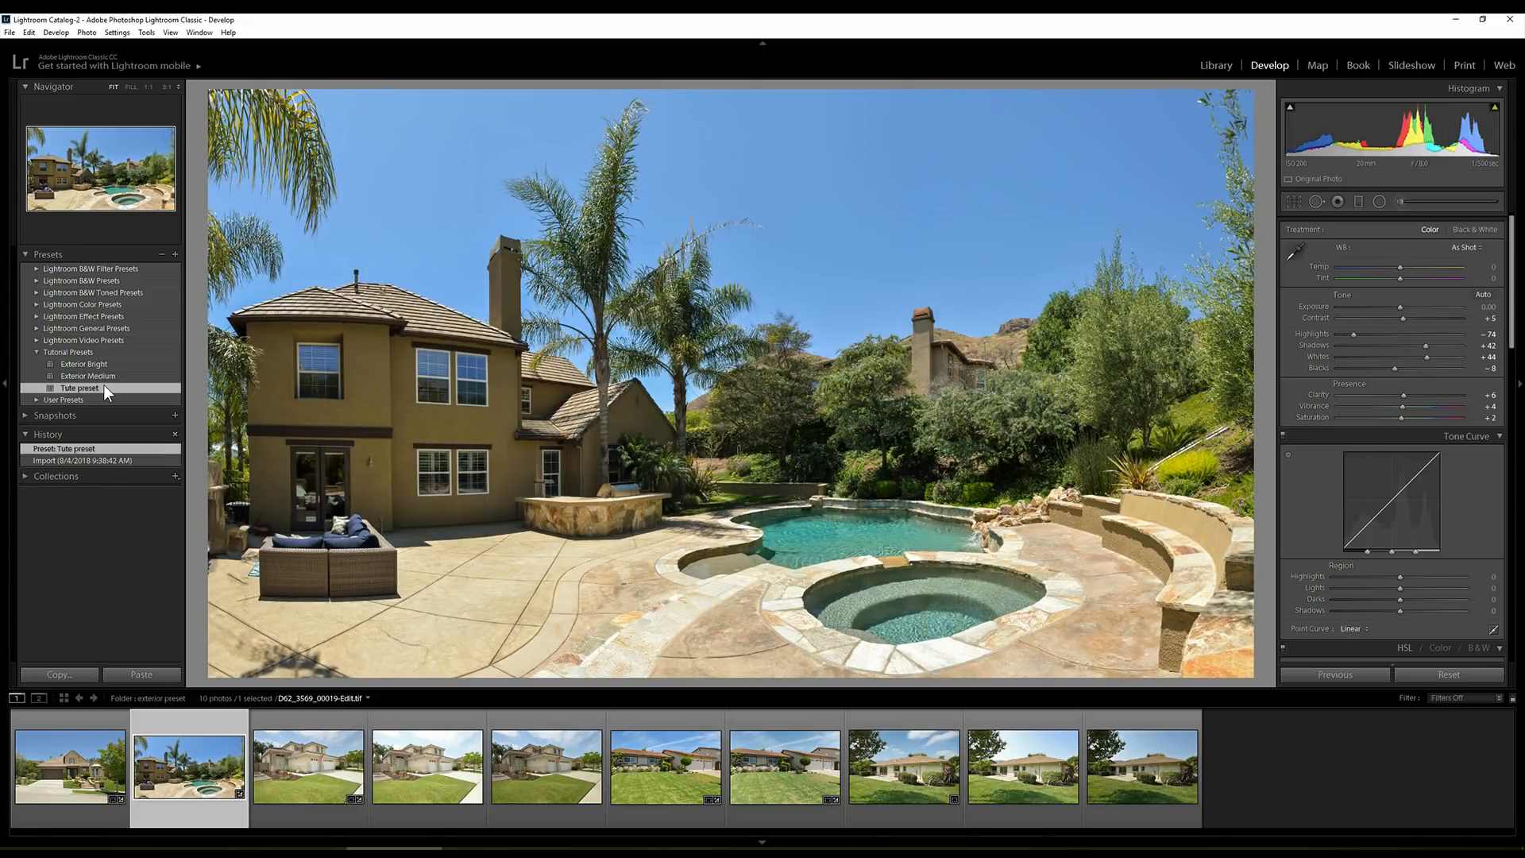
Compare the pool photo before and after side by side with the side panels hidden, and restore the normal single view
key(y)
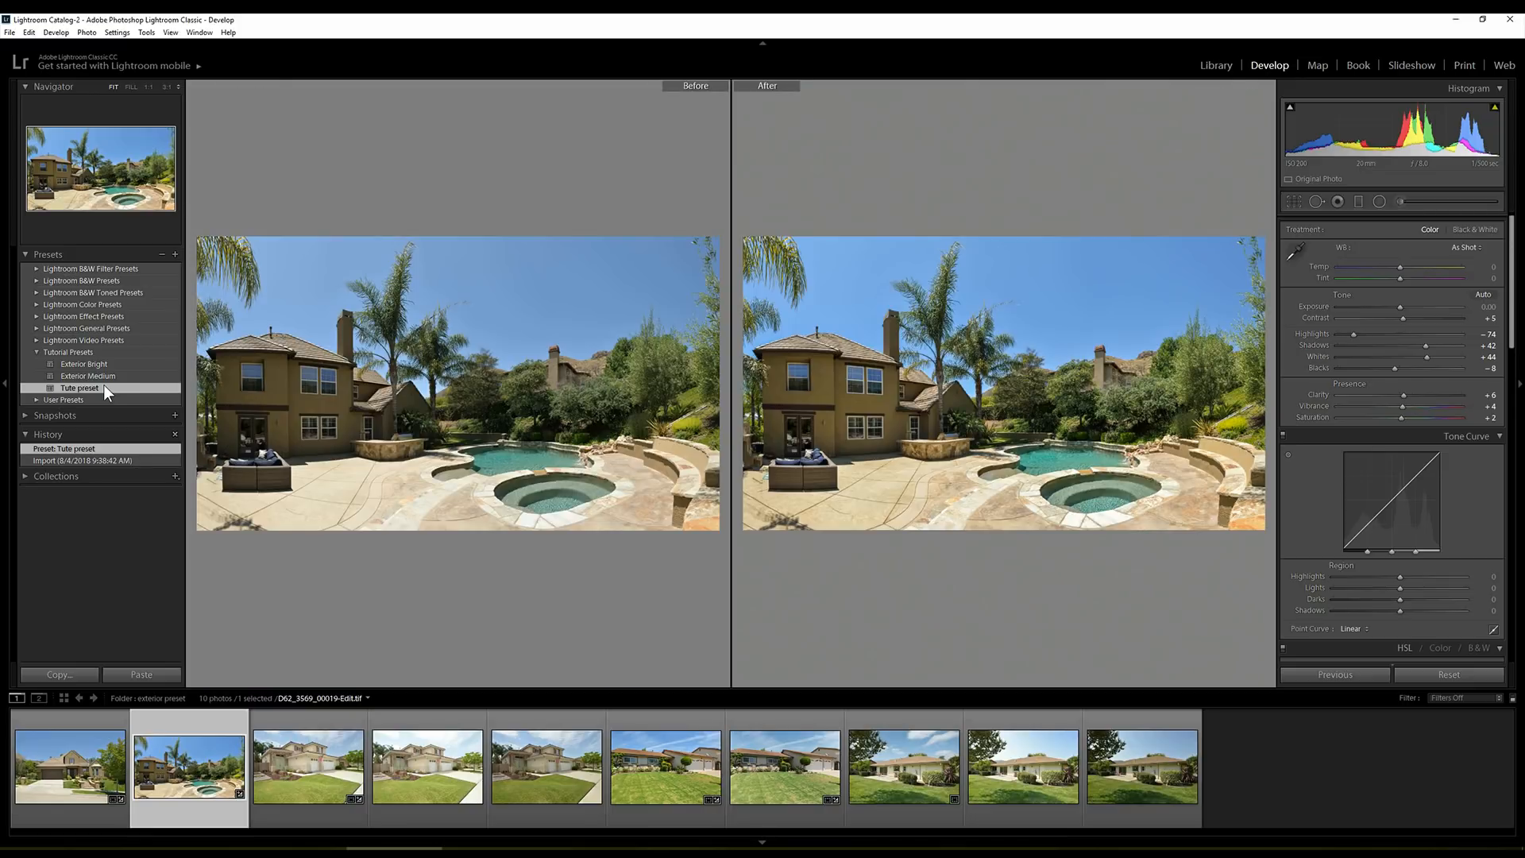
key(Tab)
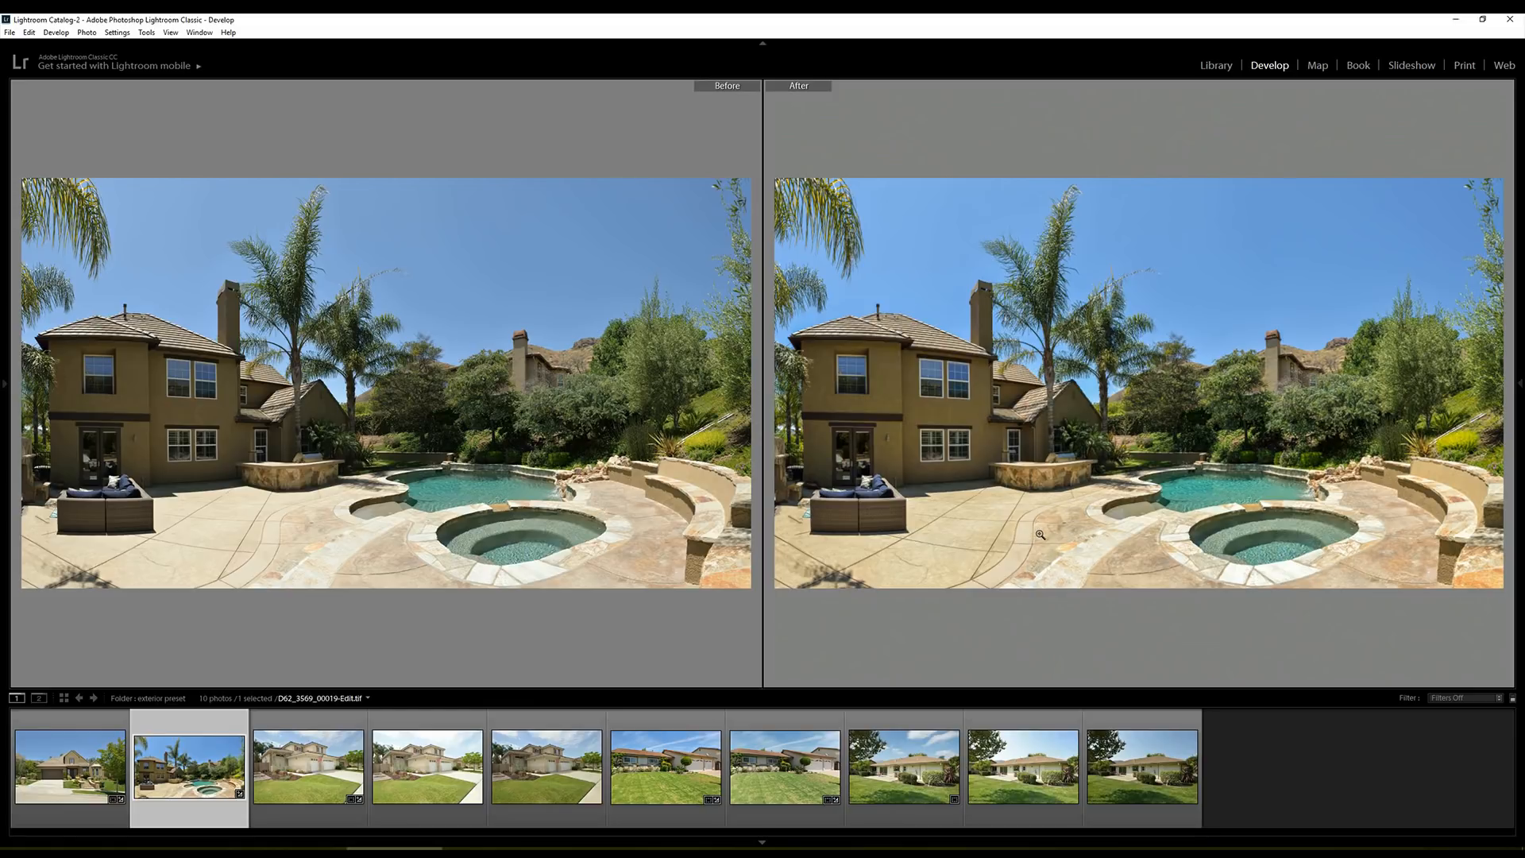
key(y)
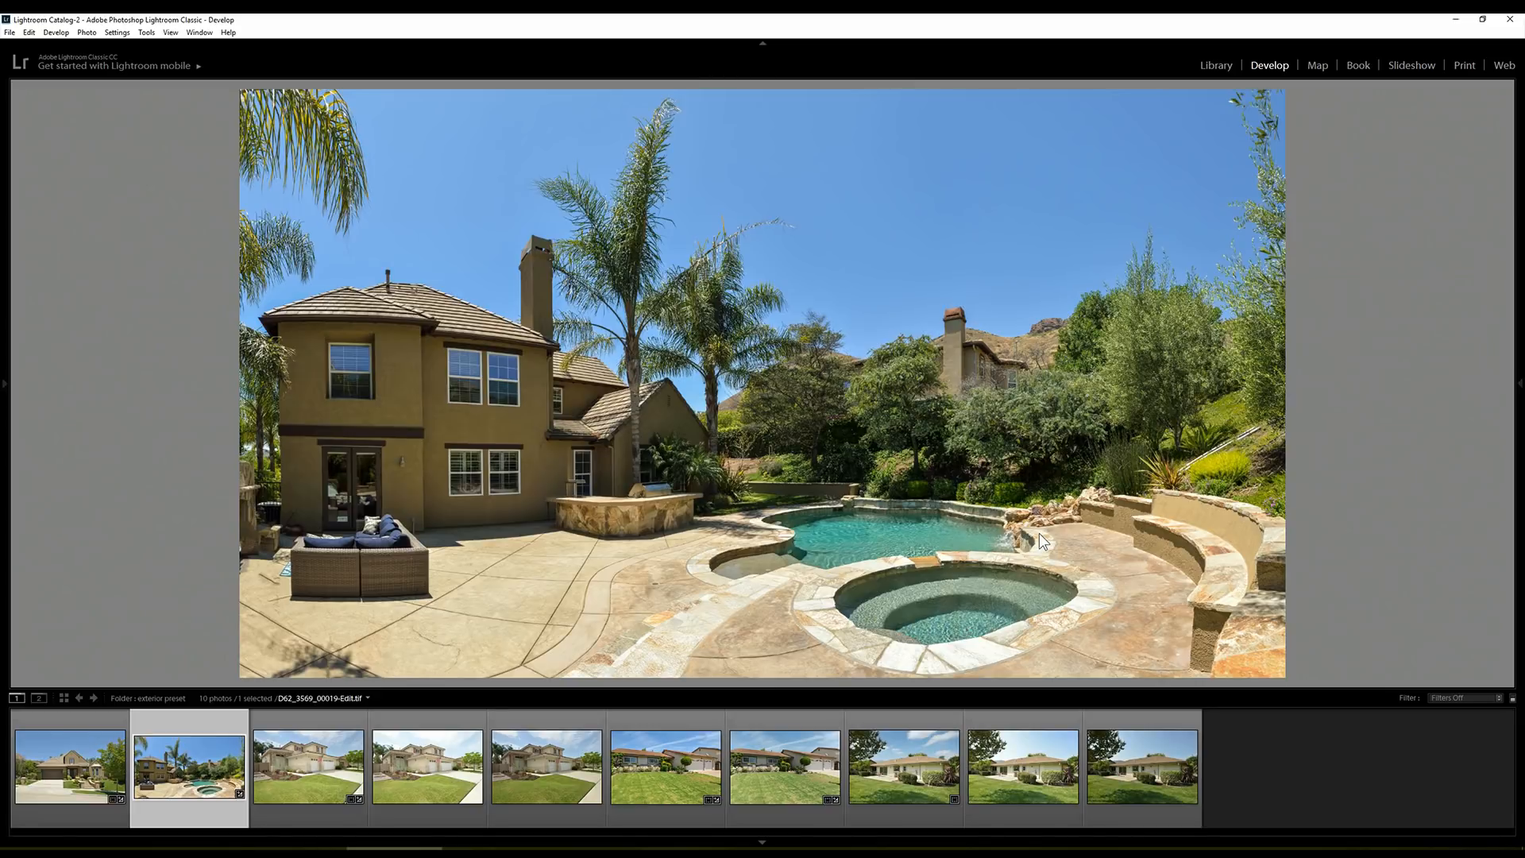
key(Tab)
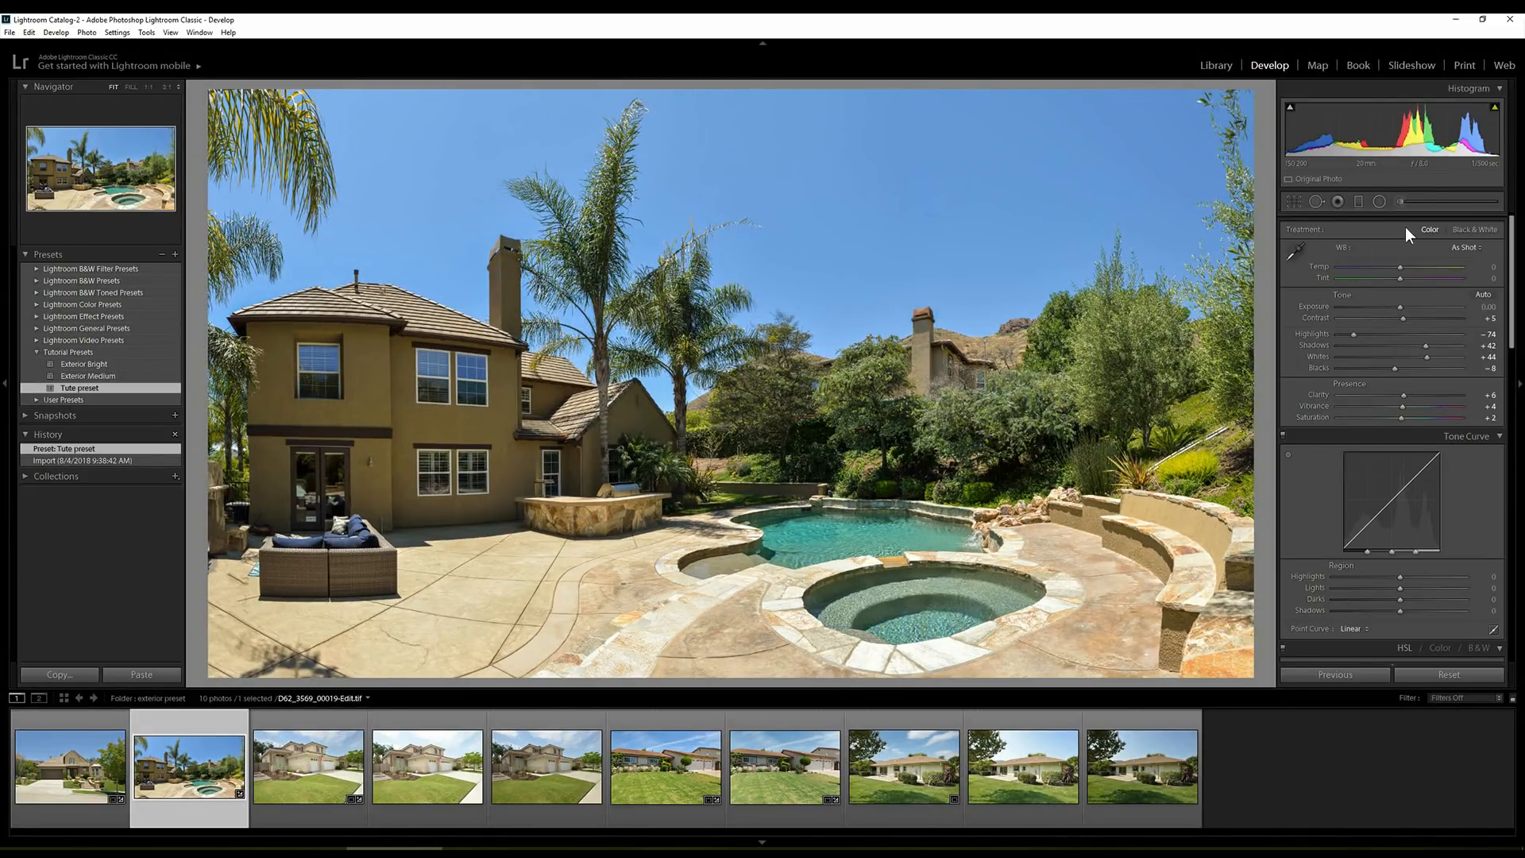
Try a size 9 Shadows 56 brush stroke across the upper house wall, and undo the accidental move of its pin
click(1404, 204)
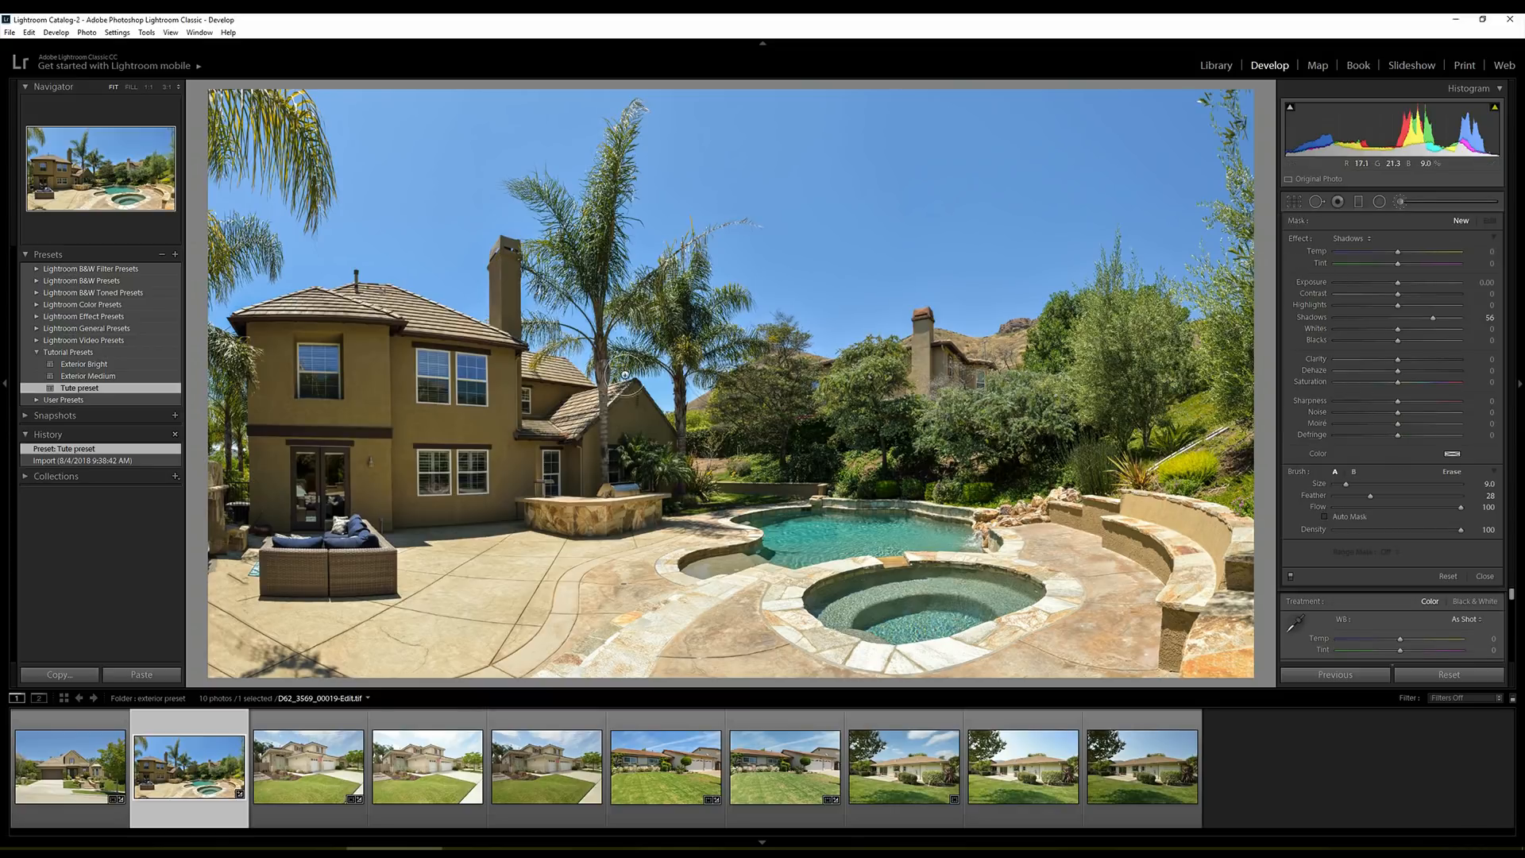
drag(289, 334, 433, 358)
key(p)
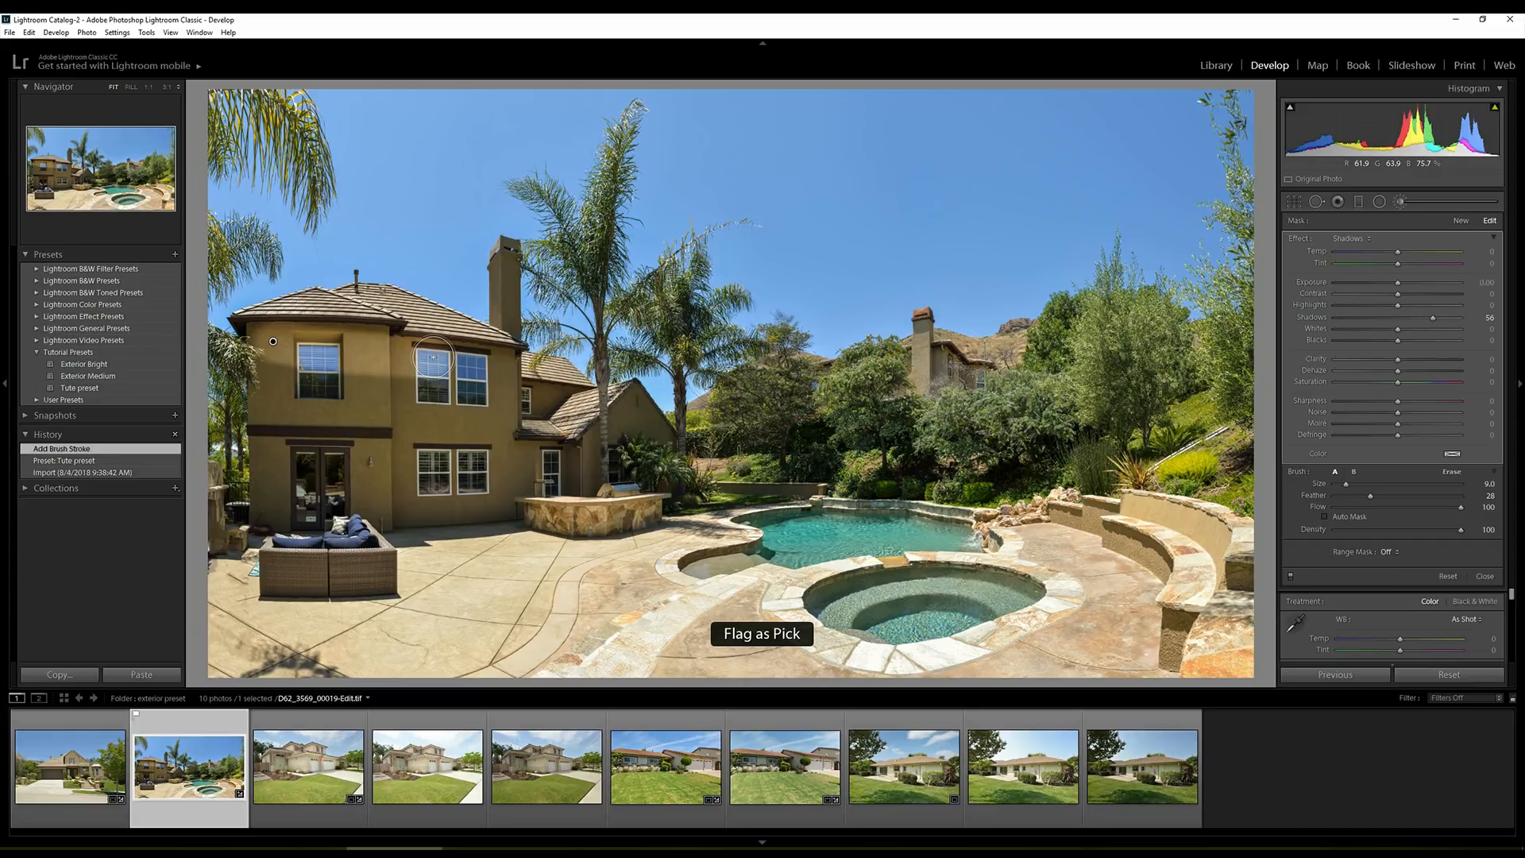
key(o)
mouse_move(274, 345)
mouse_down()
mouse_move(282, 456)
mouse_move(305, 376)
mouse_up()
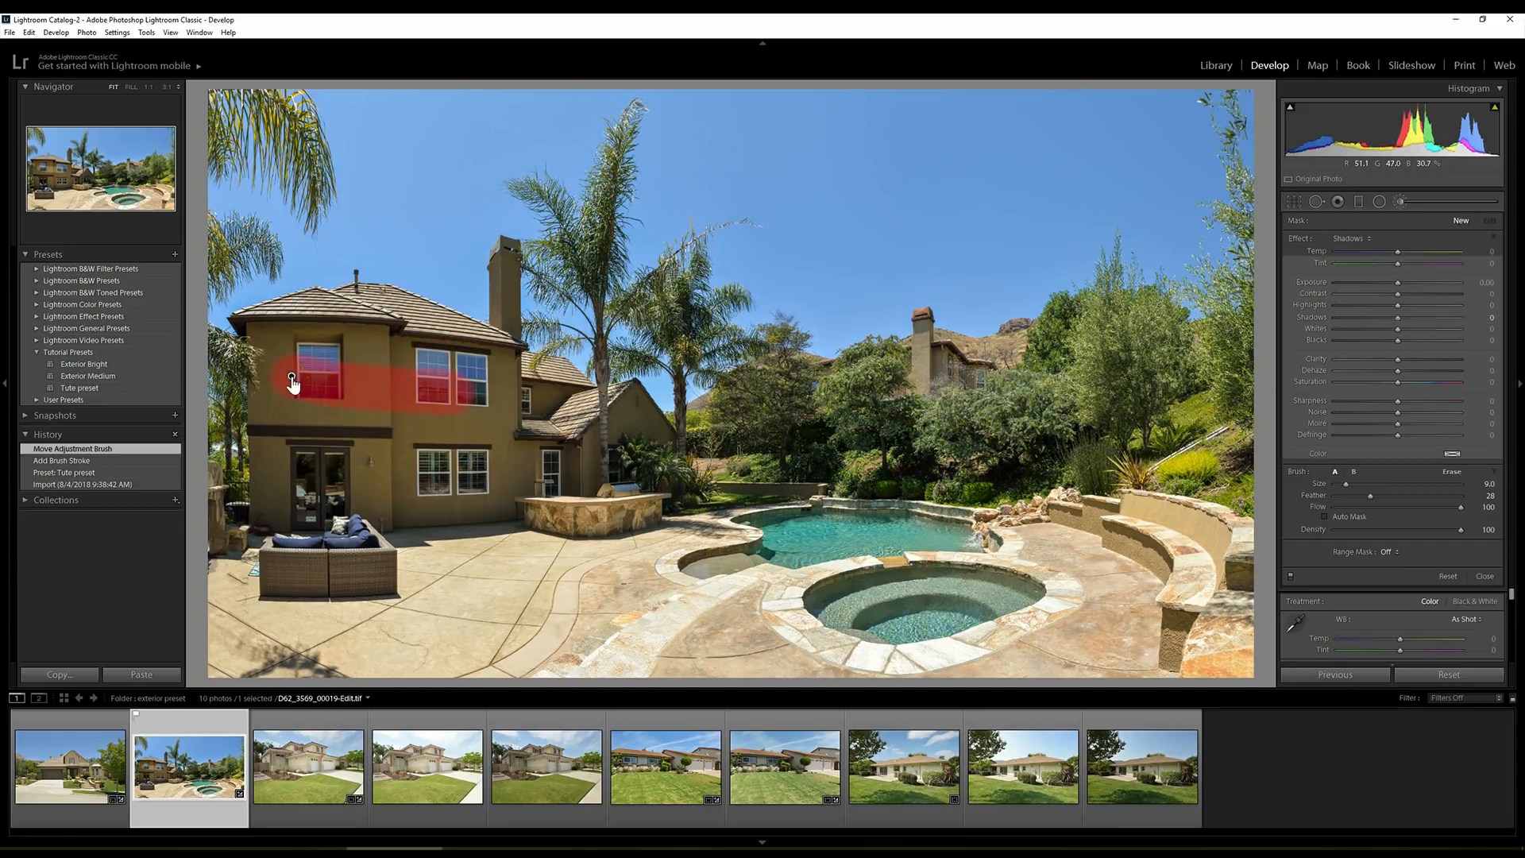
key(k)
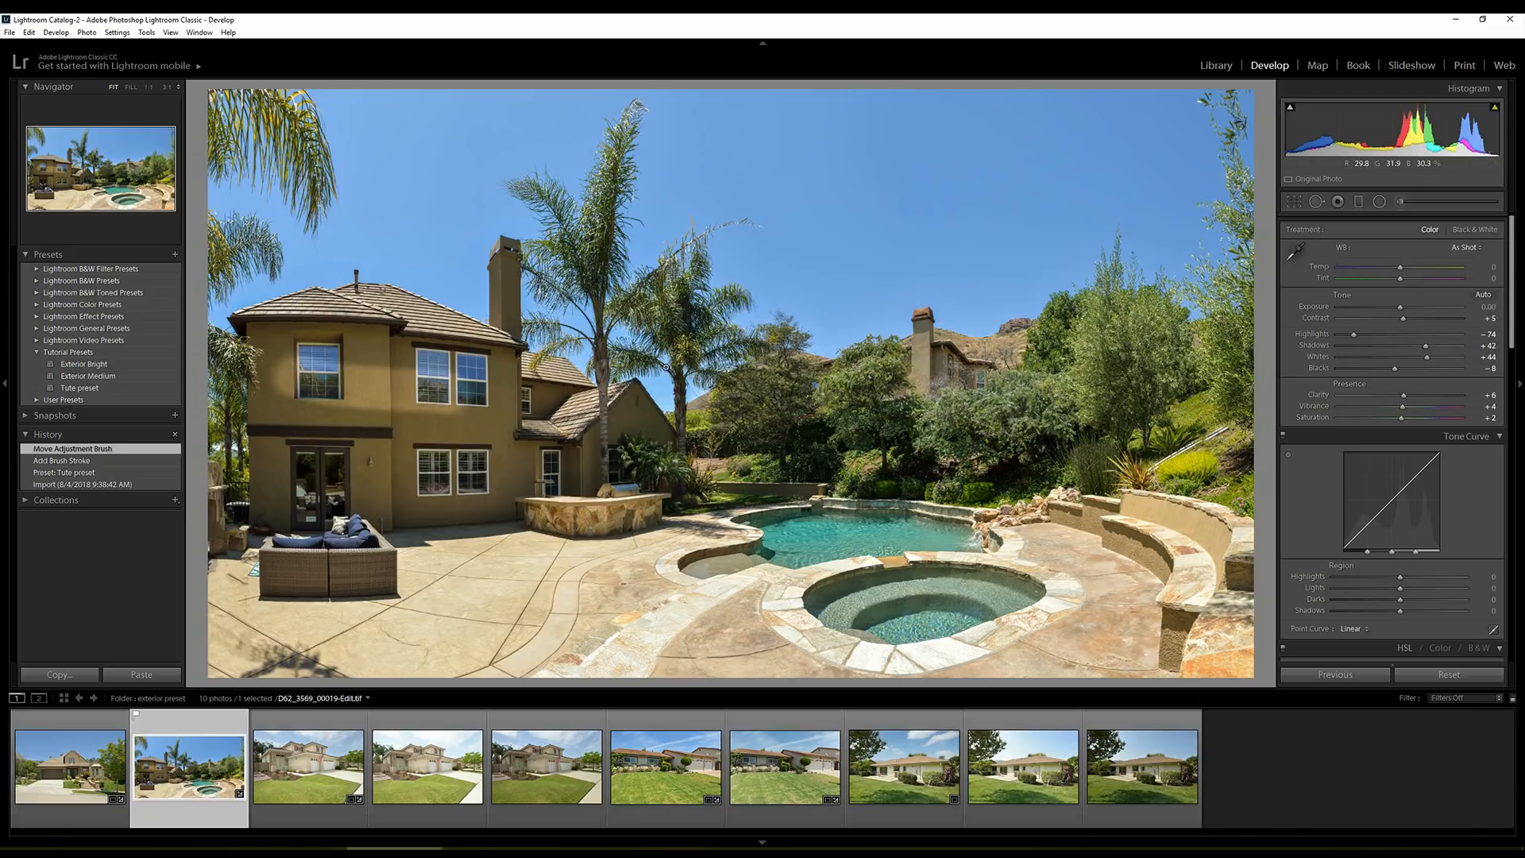
click(78, 461)
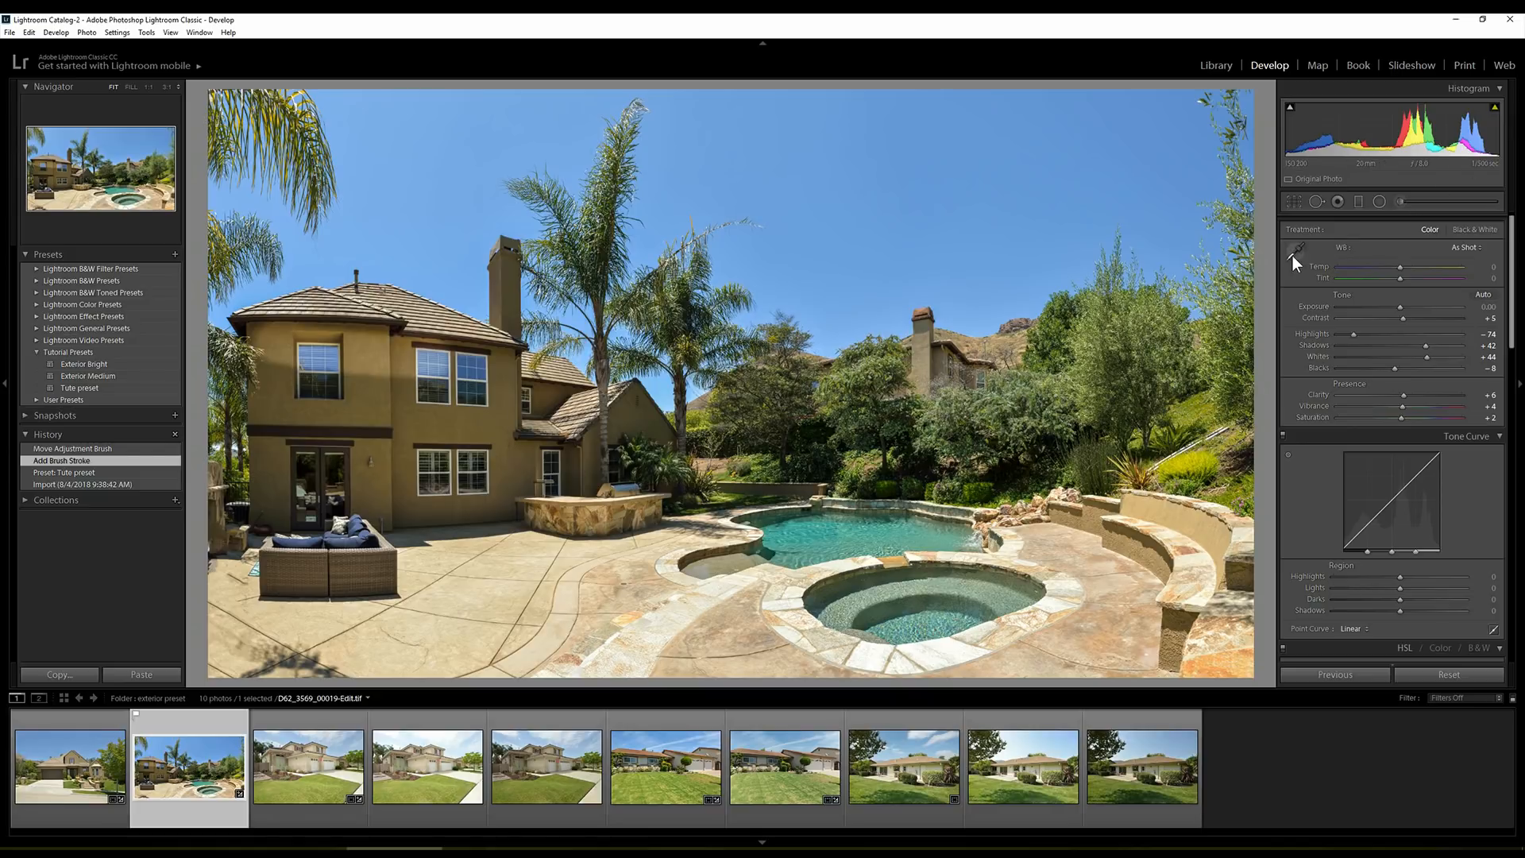
Paint a new size 9 Shadows 56 adjustment brush over the house walls, windows and adjacent plants, checking the mask overlay
click(1402, 202)
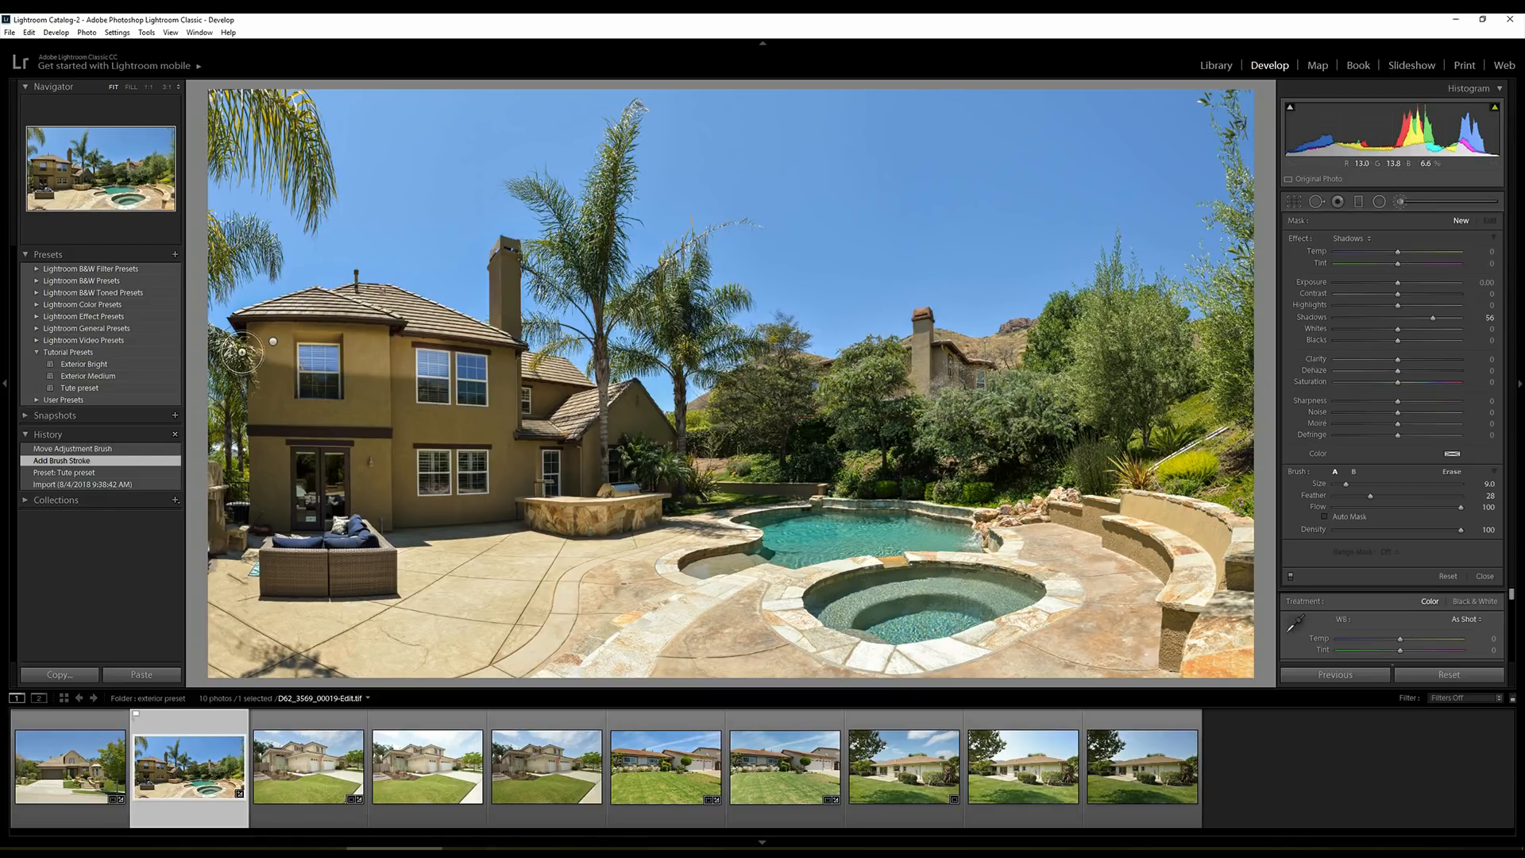
mouse_move(272, 371)
mouse_down()
mouse_move(472, 383)
mouse_move(268, 343)
mouse_move(273, 529)
mouse_move(278, 436)
mouse_move(473, 417)
mouse_move(479, 377)
mouse_move(393, 355)
mouse_move(577, 408)
mouse_move(403, 445)
mouse_move(538, 450)
mouse_move(395, 479)
mouse_move(372, 340)
mouse_move(301, 362)
mouse_move(376, 472)
mouse_move(638, 419)
mouse_move(638, 434)
mouse_move(424, 487)
mouse_move(326, 475)
mouse_move(299, 483)
mouse_move(305, 508)
mouse_move(558, 500)
mouse_move(629, 469)
mouse_move(641, 430)
mouse_move(574, 469)
mouse_up()
key(o)
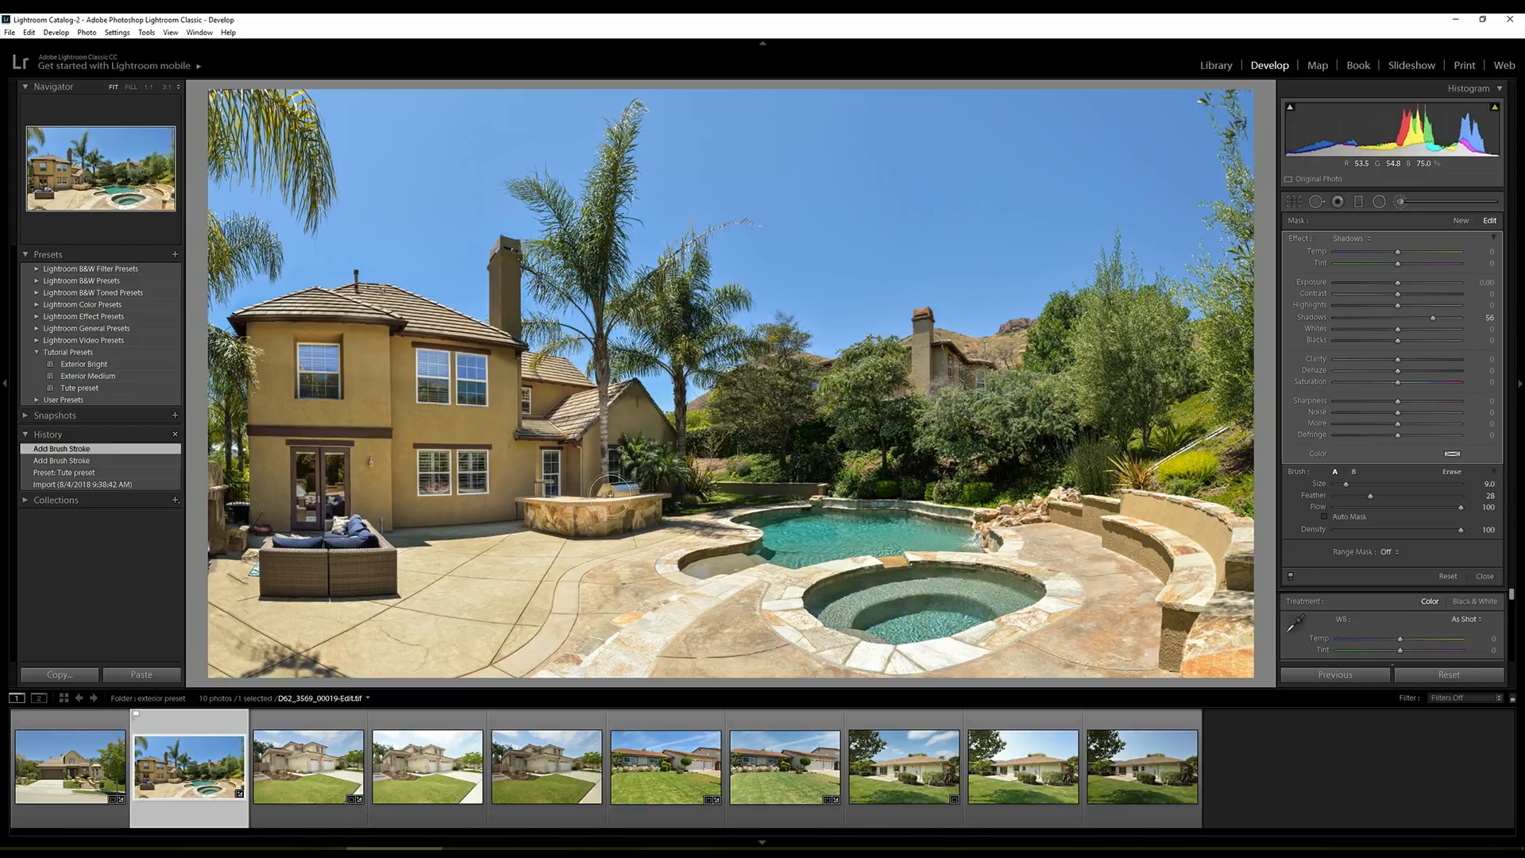
mouse_move(635, 425)
mouse_down()
mouse_move(632, 403)
mouse_move(653, 452)
mouse_up()
key(o)
key(o)
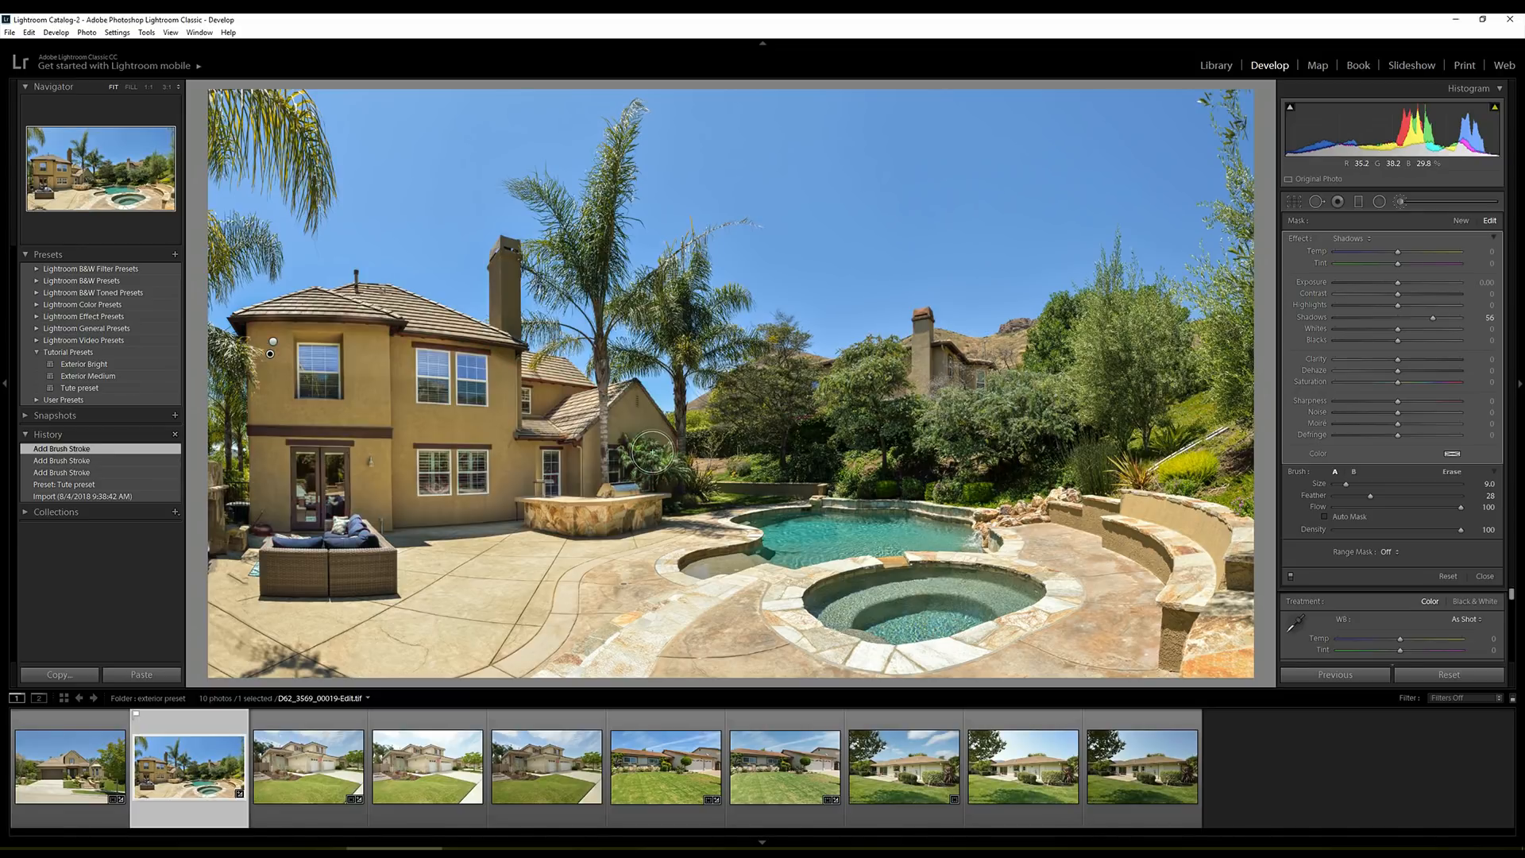
Delete the earlier duplicate brush adjustment on the upper wall, keep the newer one and close the adjustment brush
click(273, 342)
key(Delete)
click(270, 355)
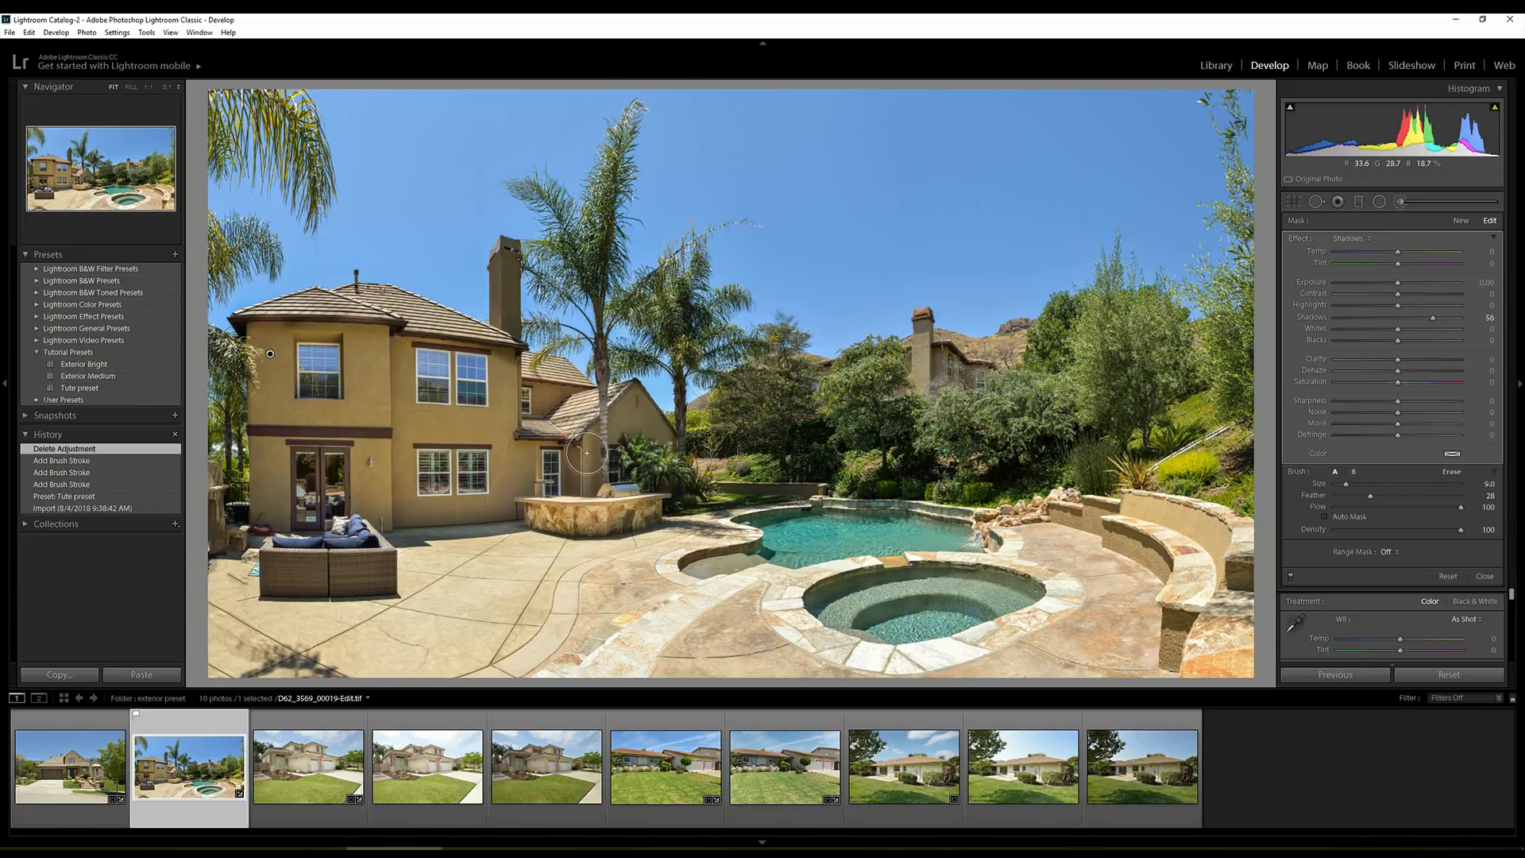
key(Return)
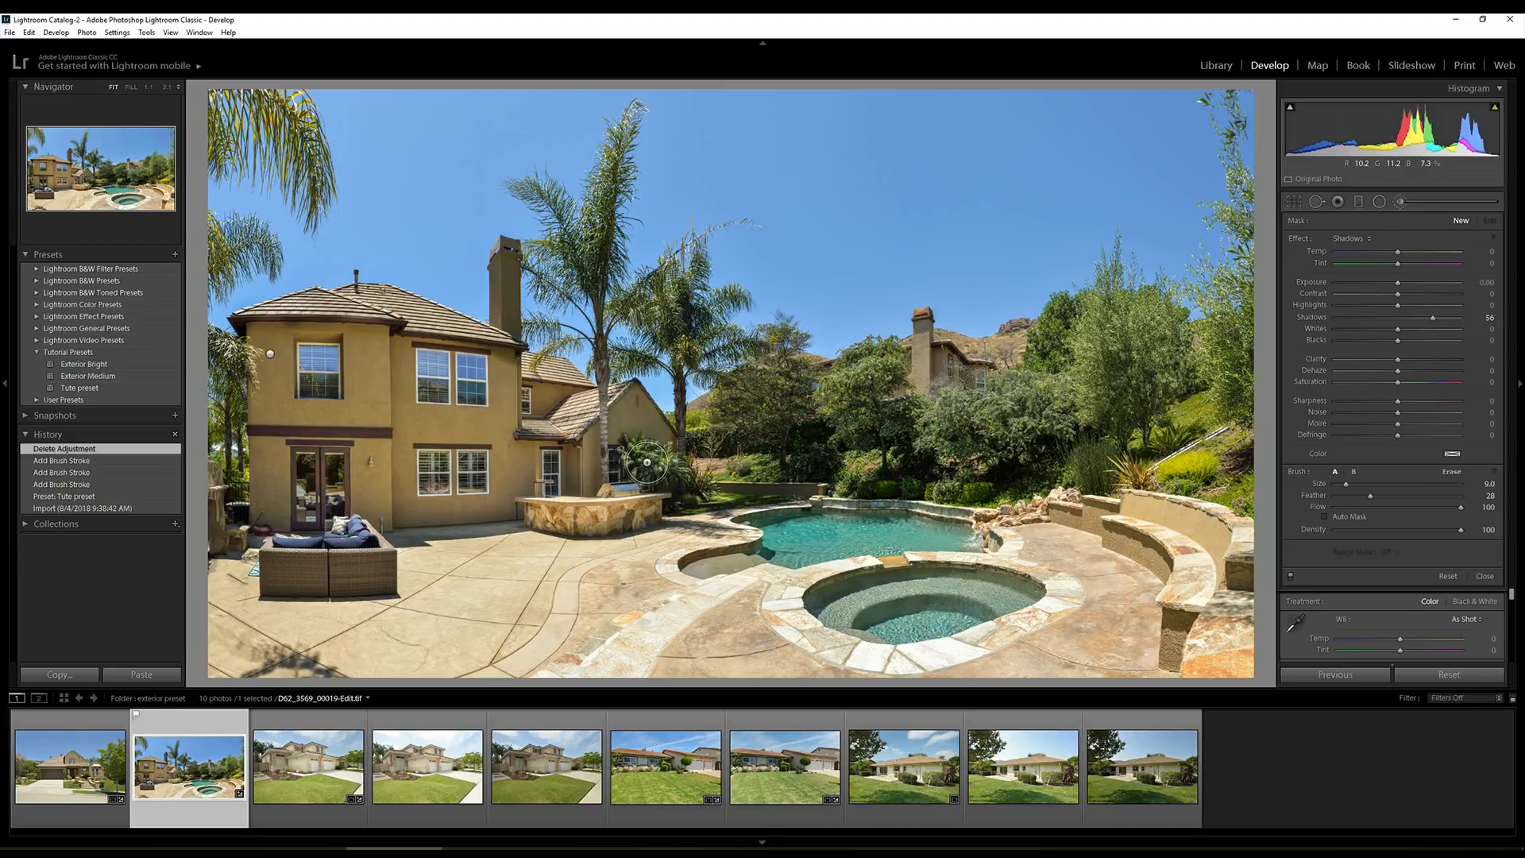
key(k)
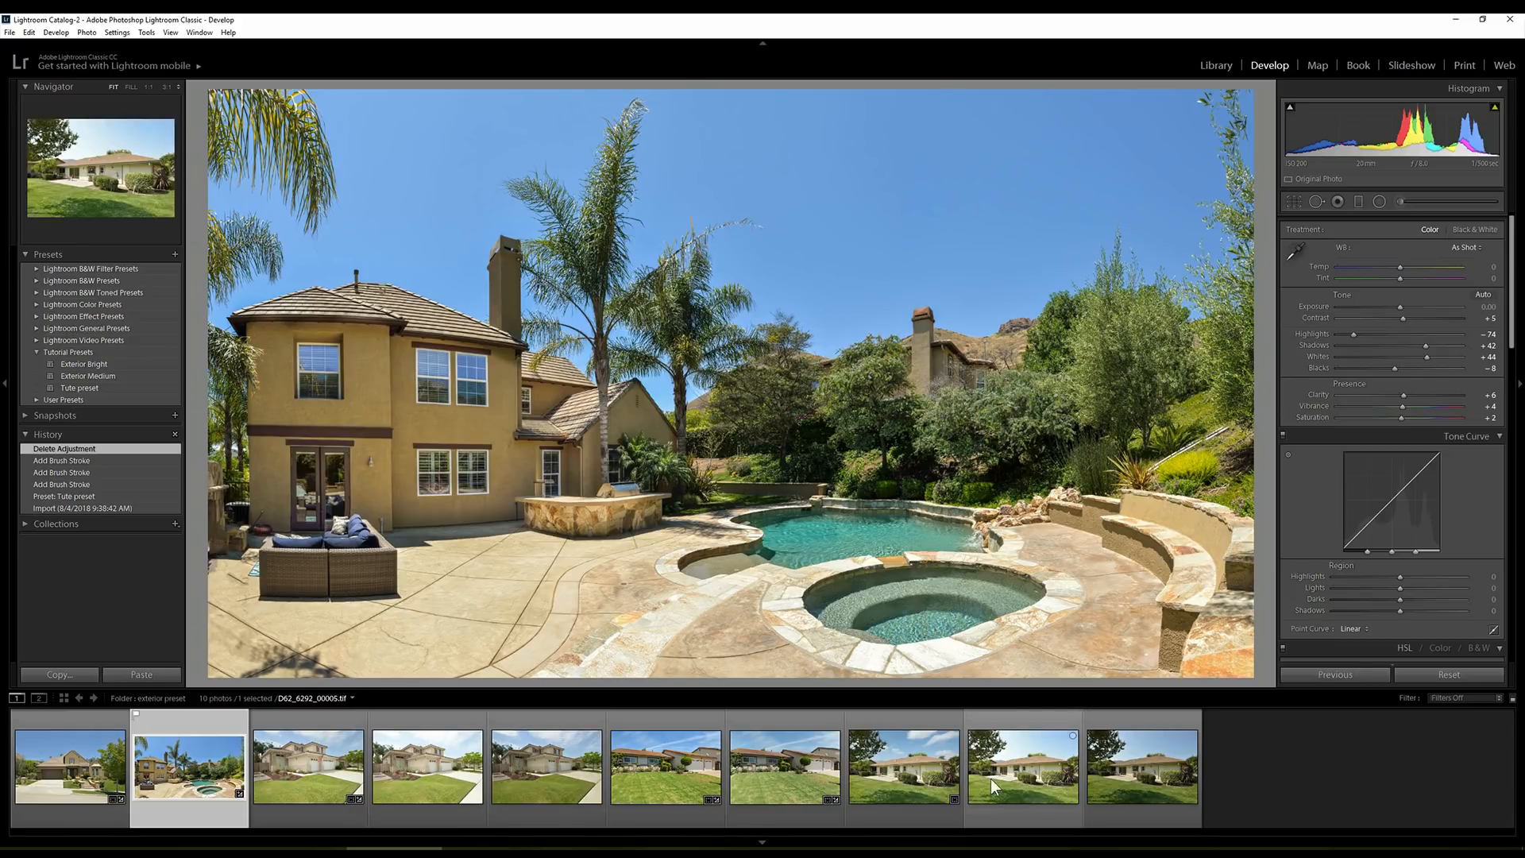
Review the three versions of the single-story backyard photo and apply Tute preset to the one with the cloudy sky
click(929, 776)
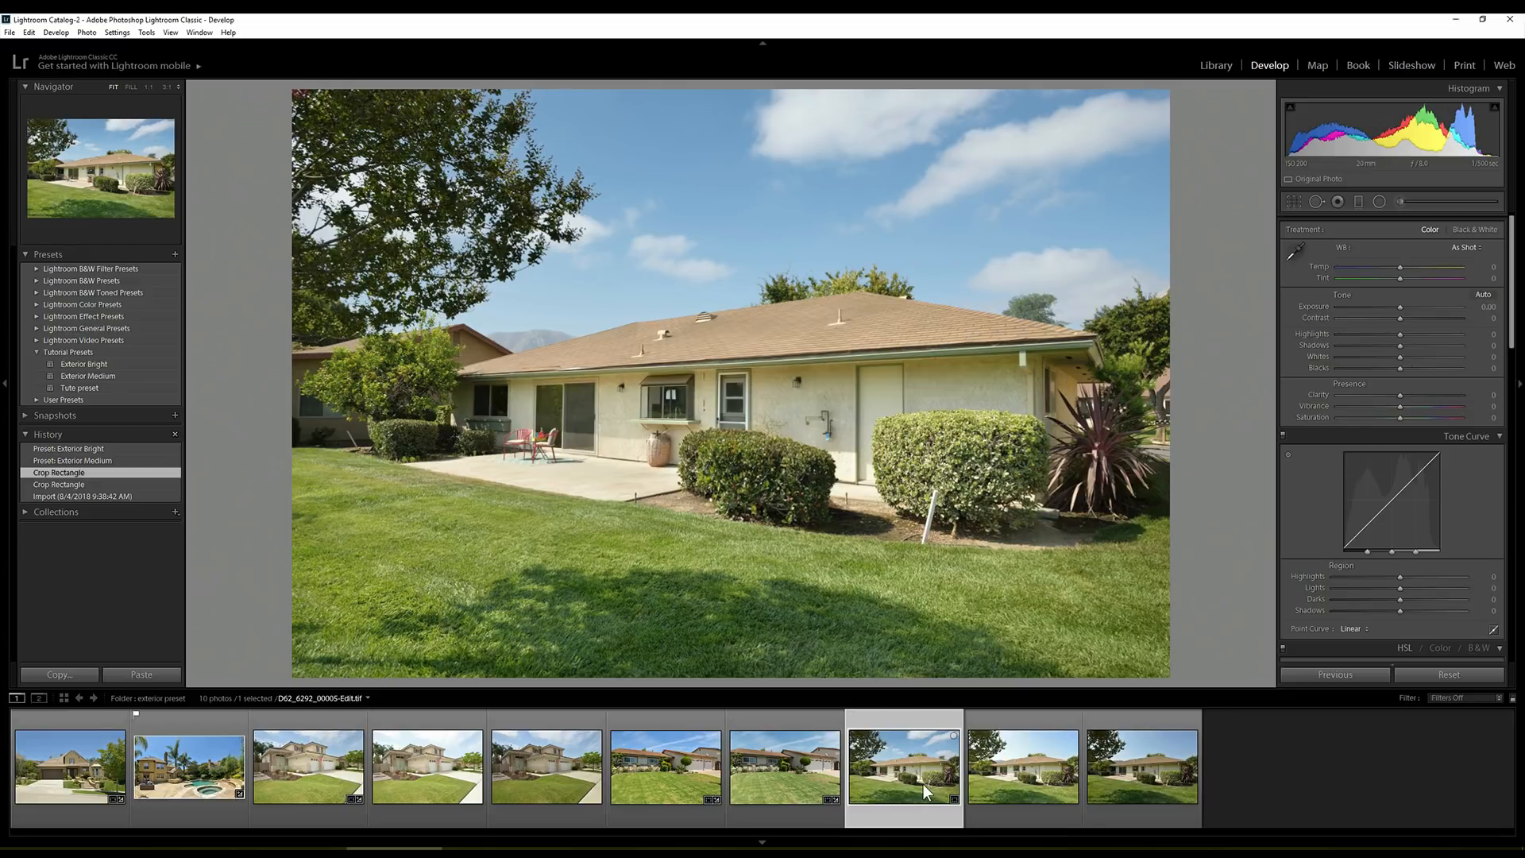
click(1028, 780)
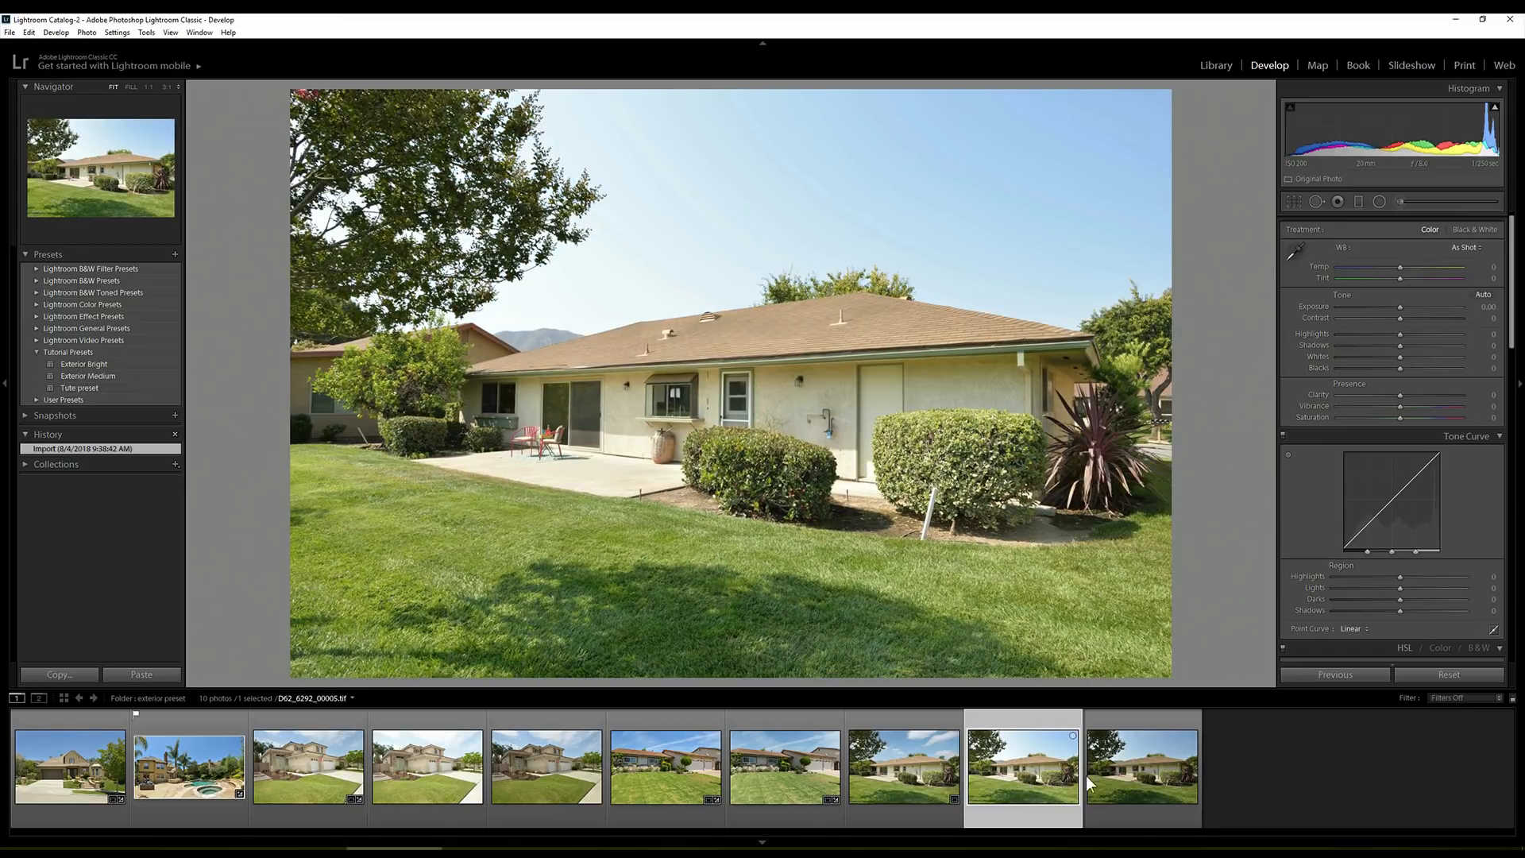
click(1133, 772)
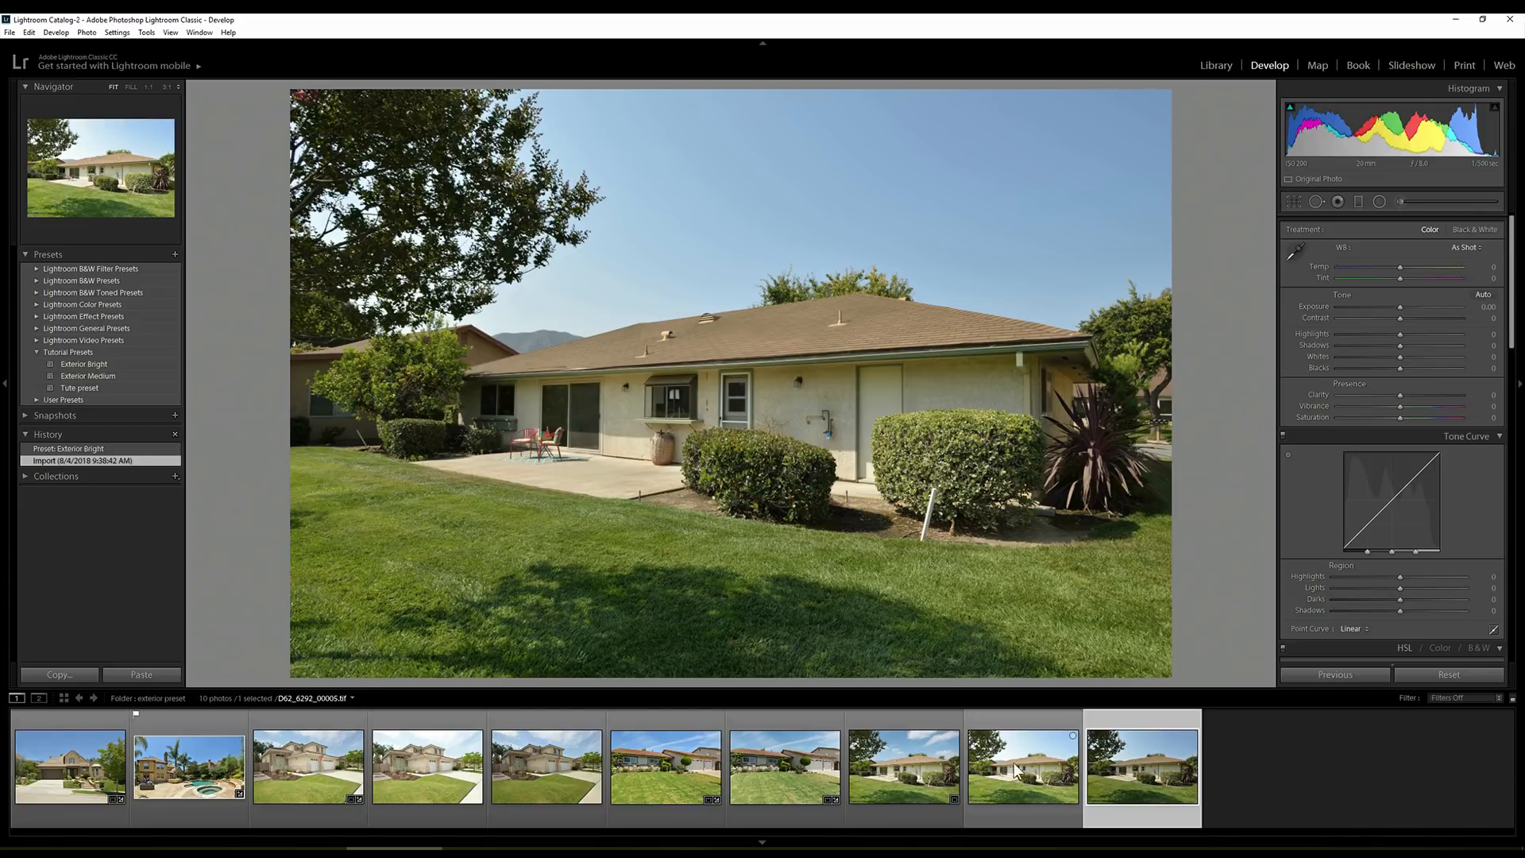
click(918, 771)
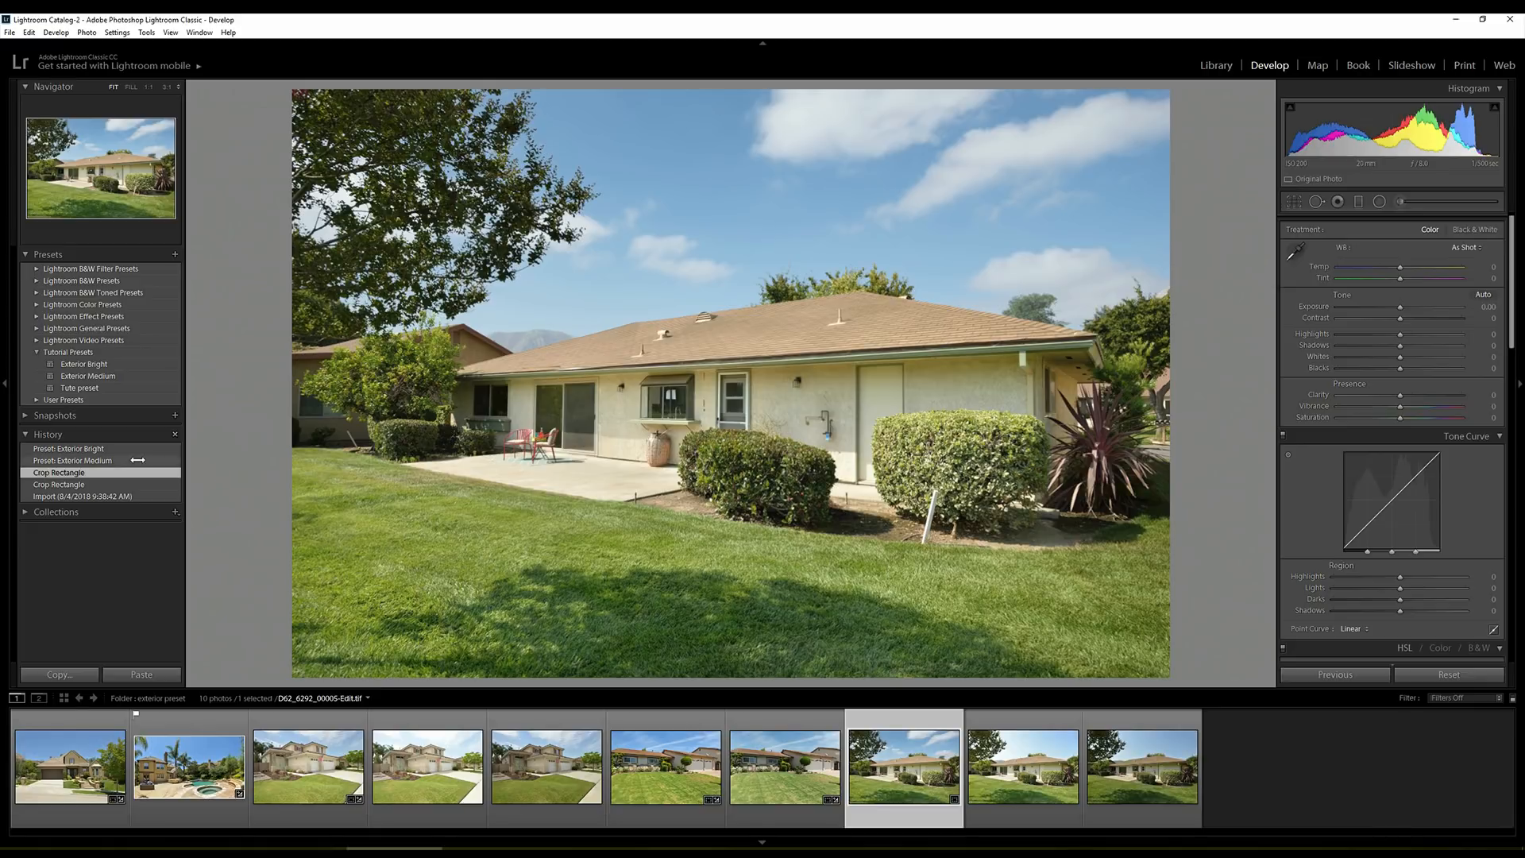
click(93, 388)
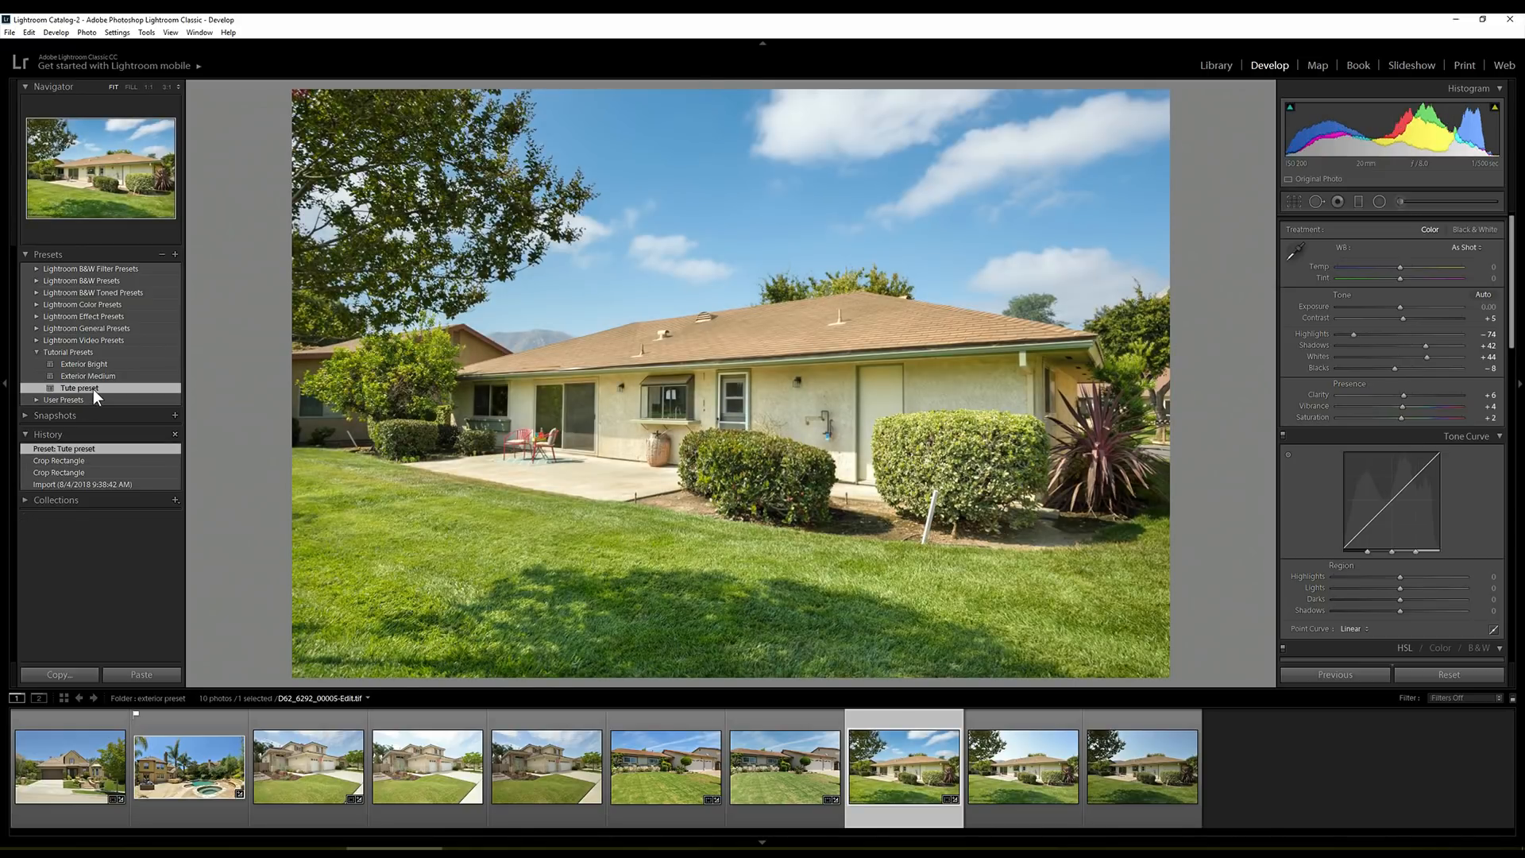
Compare the preset-edited backyard photo with its brighter and darker source exposures and view the edited one full screen
click(1031, 771)
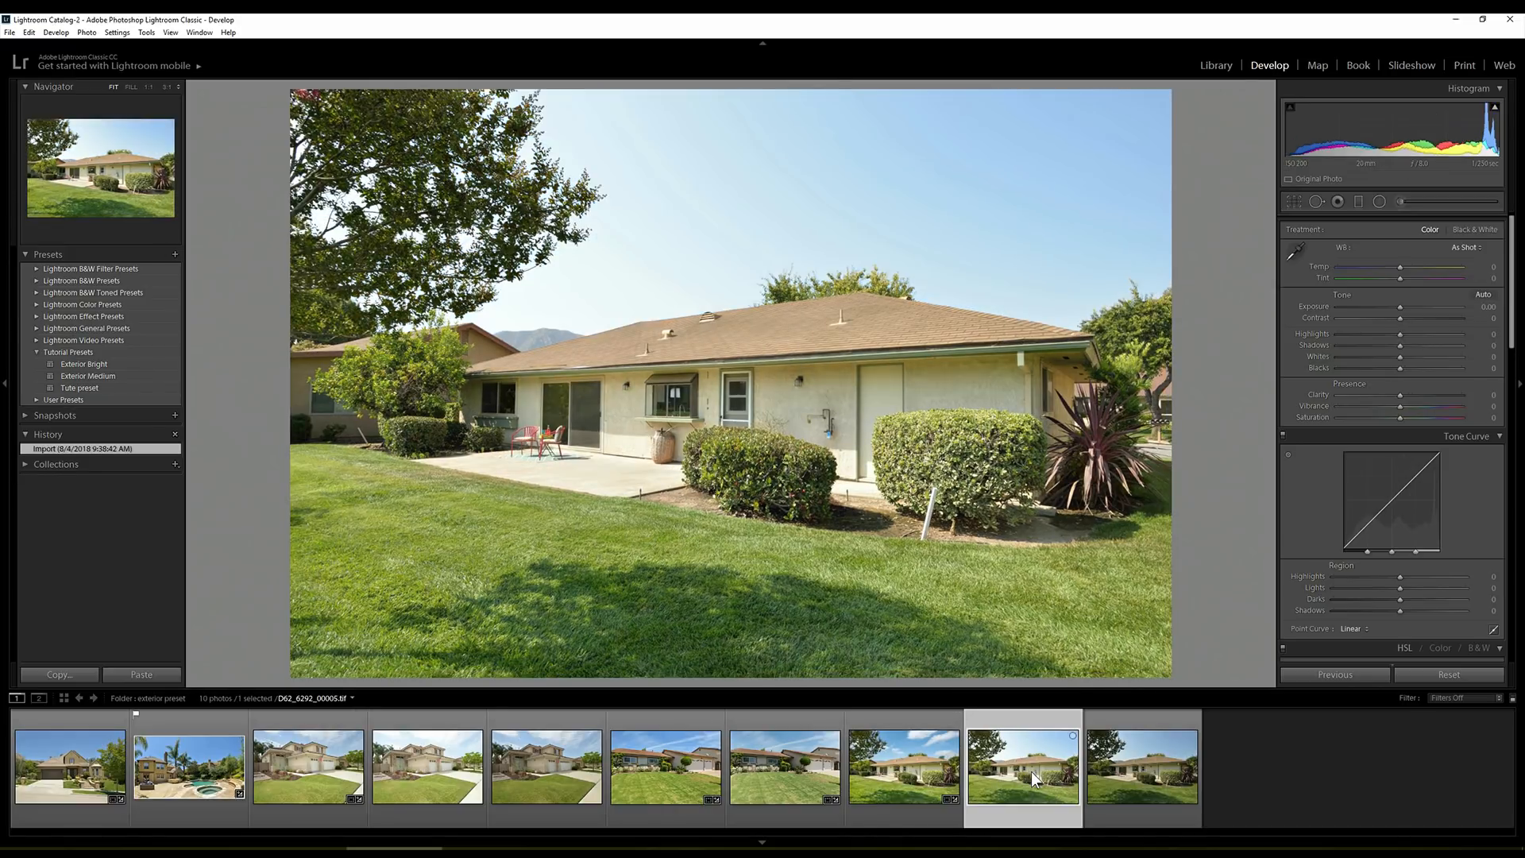
click(1123, 770)
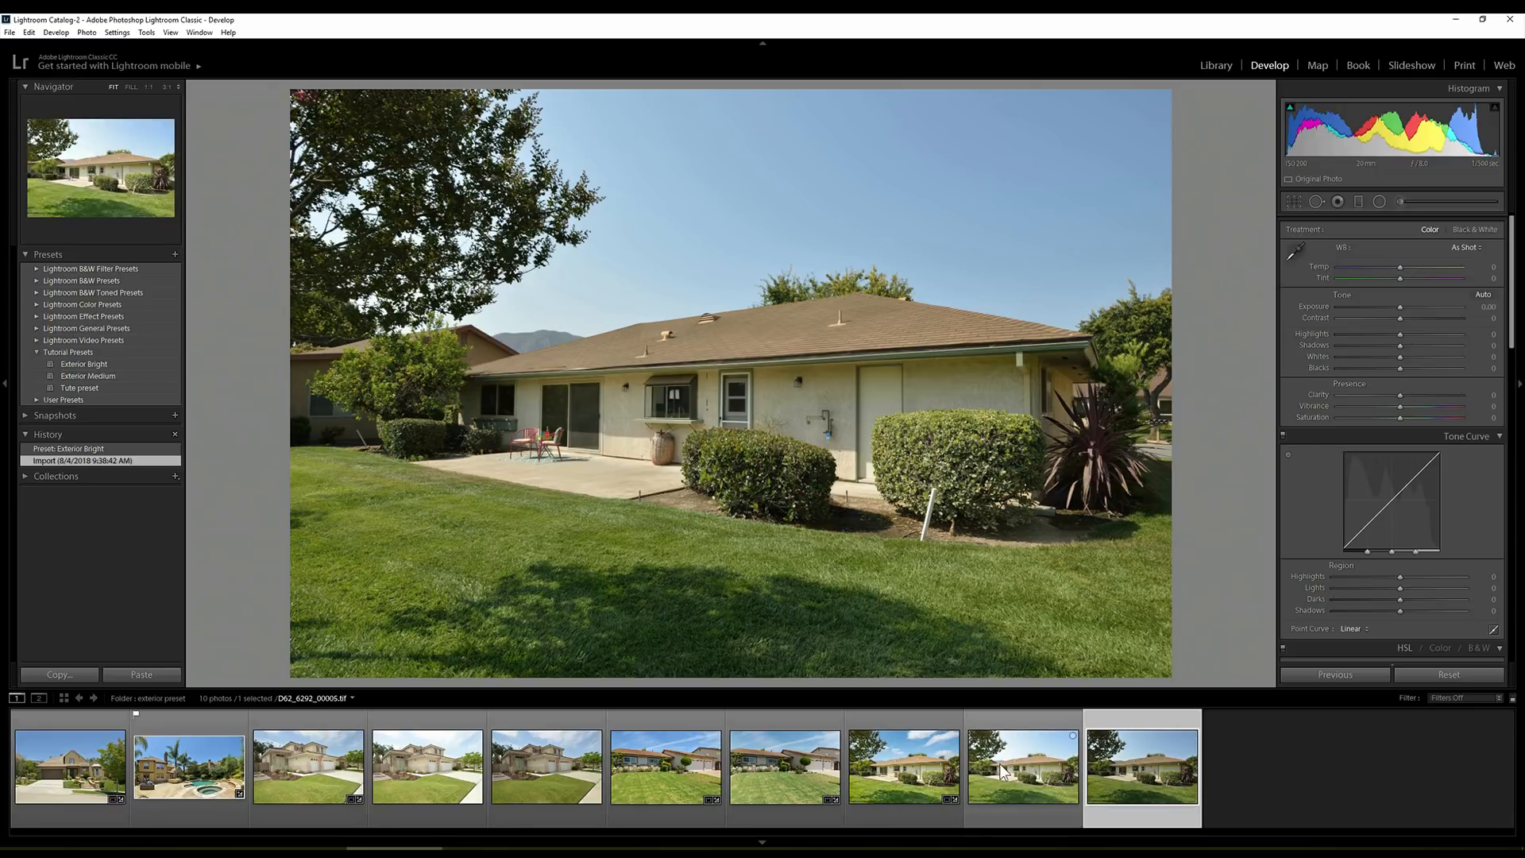
click(932, 771)
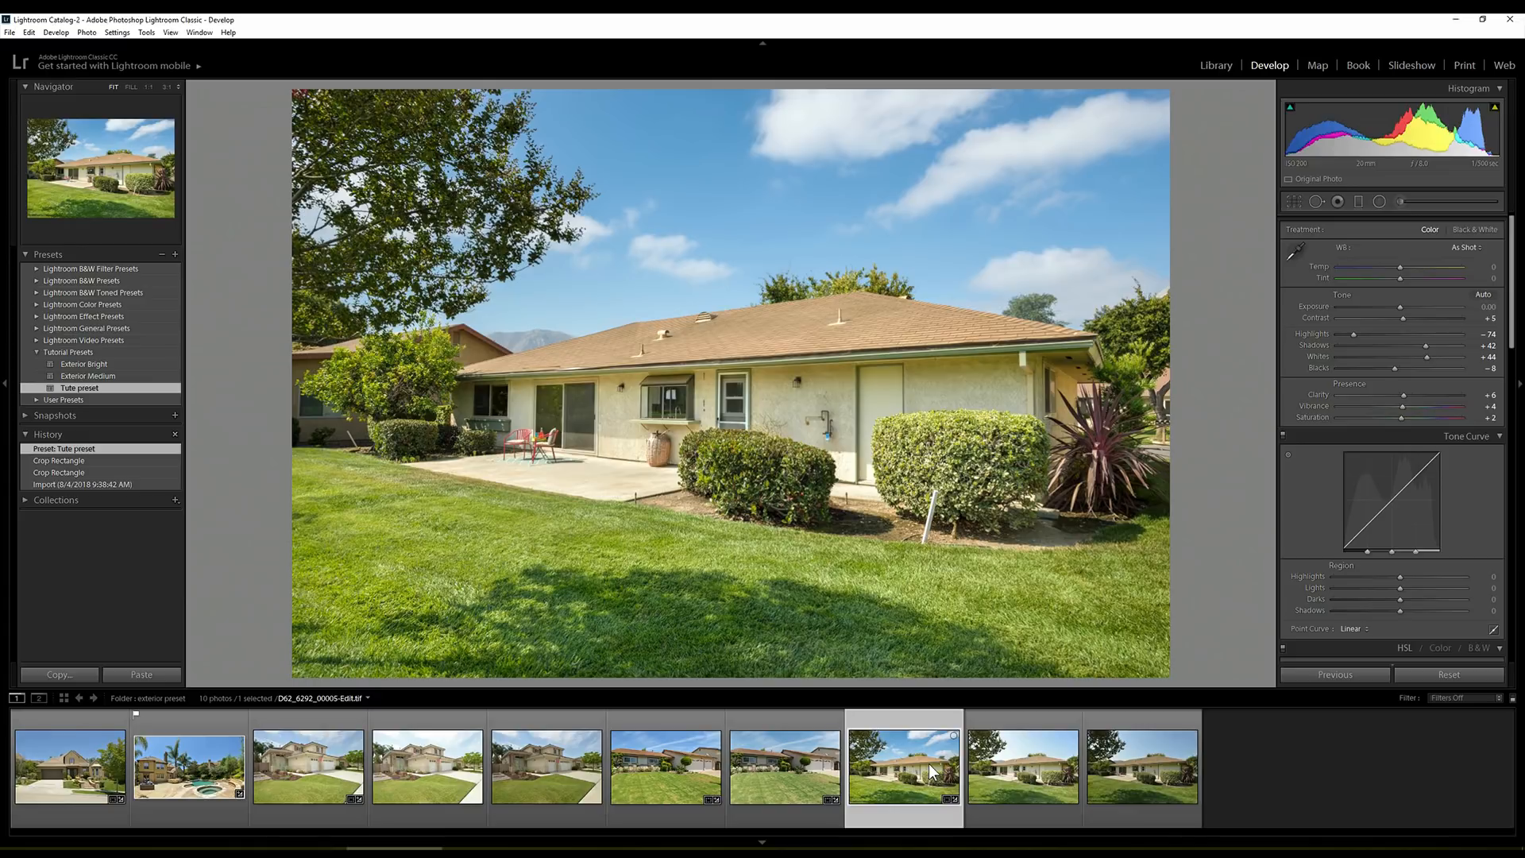
key(f)
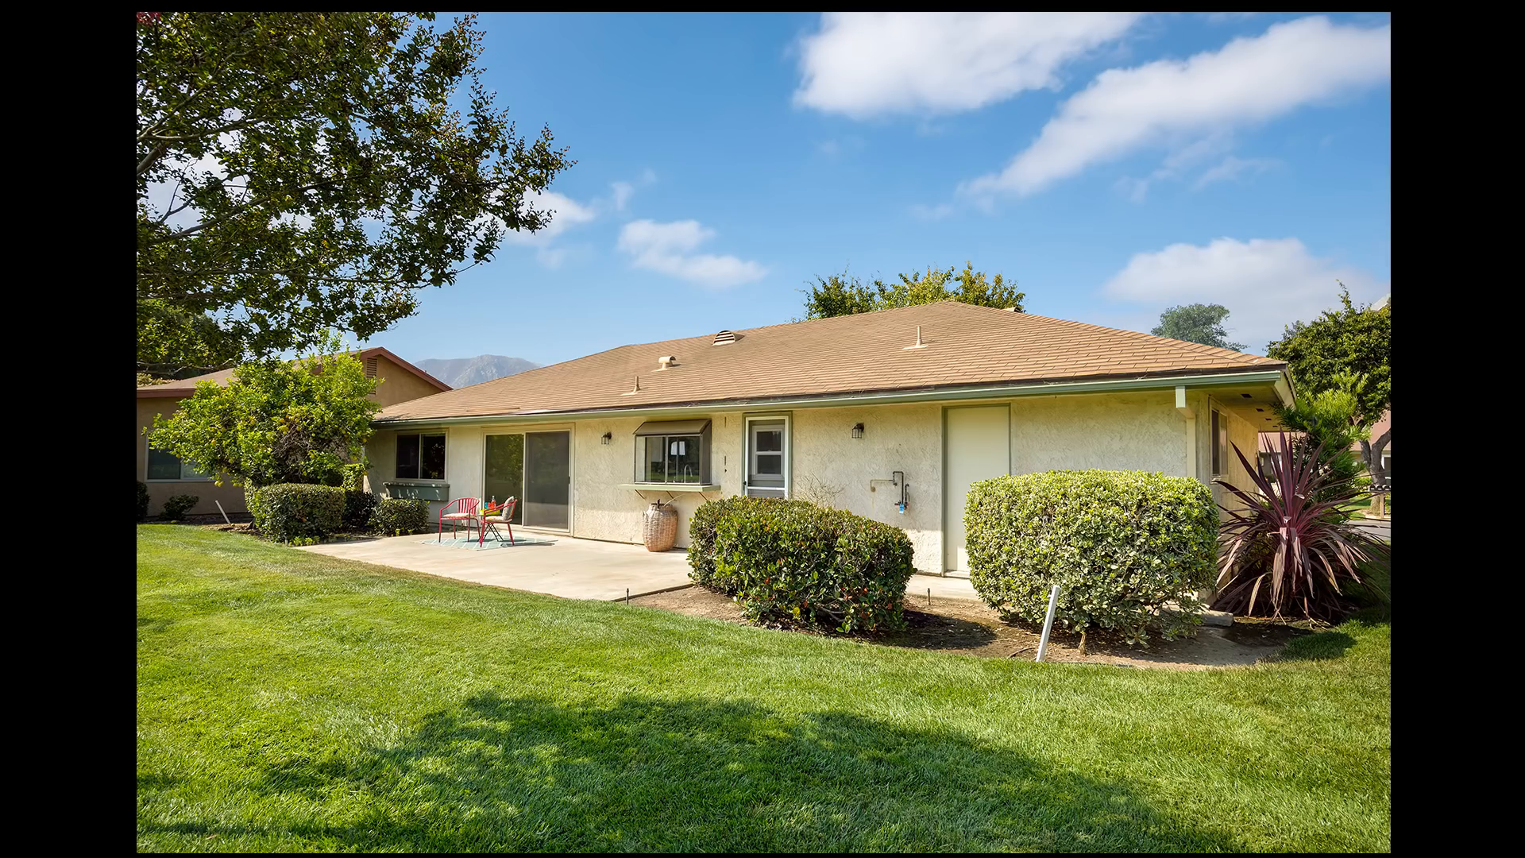